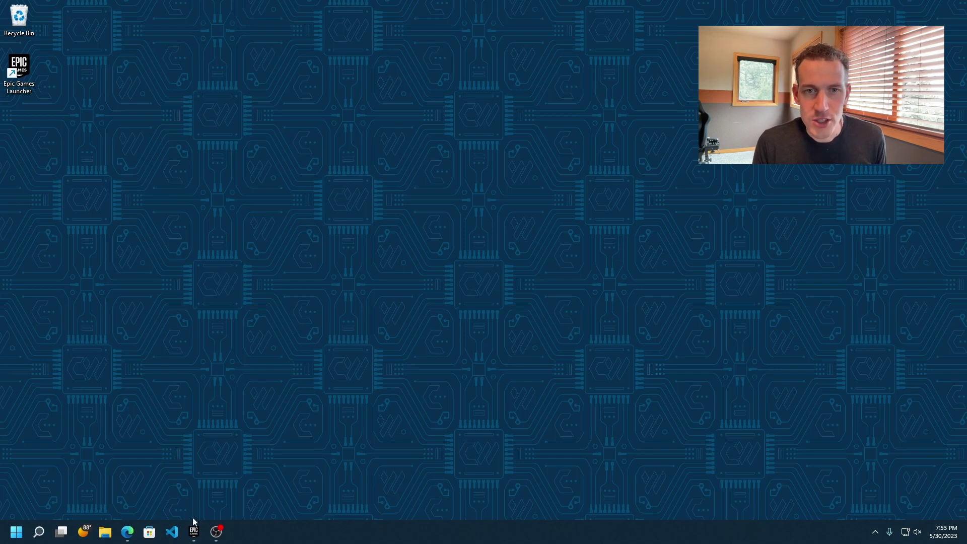
# Review the installed engine versions in Epic Games Launcher, then the Linux cross-compile toolchain and .NET Core 3.1 download pages in Edge.
pyautogui.click(194, 530)
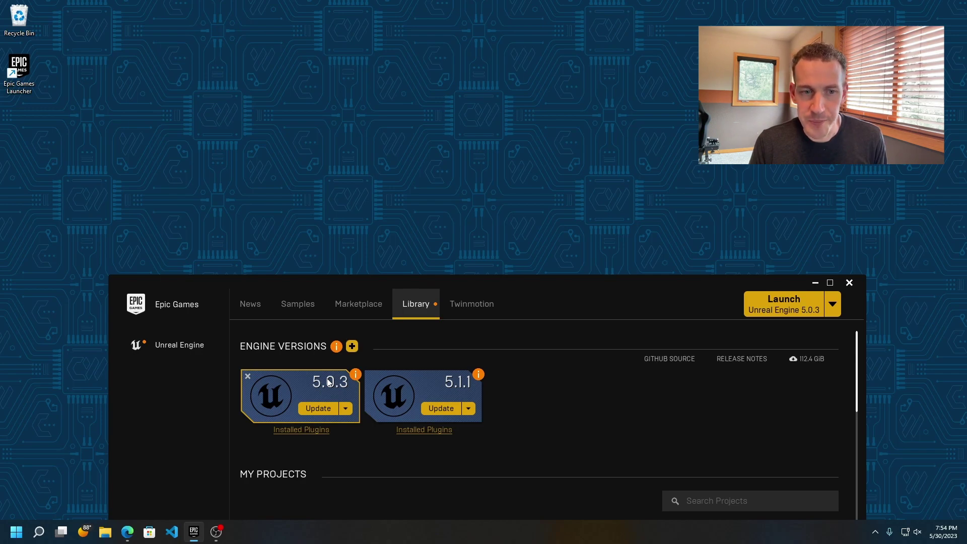
pyautogui.click(127, 531)
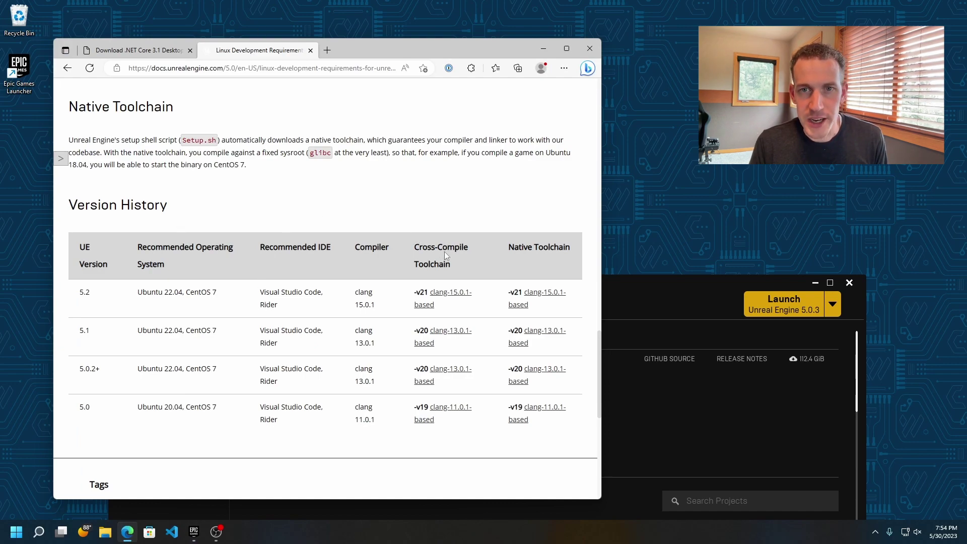
pyautogui.scroll(10, 438, 229)
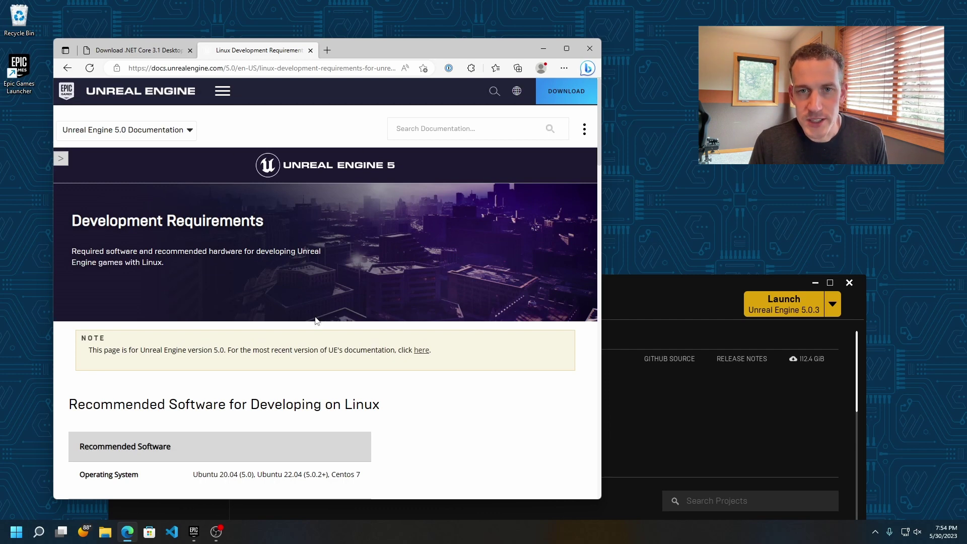
pyautogui.scroll(-10, 316, 320)
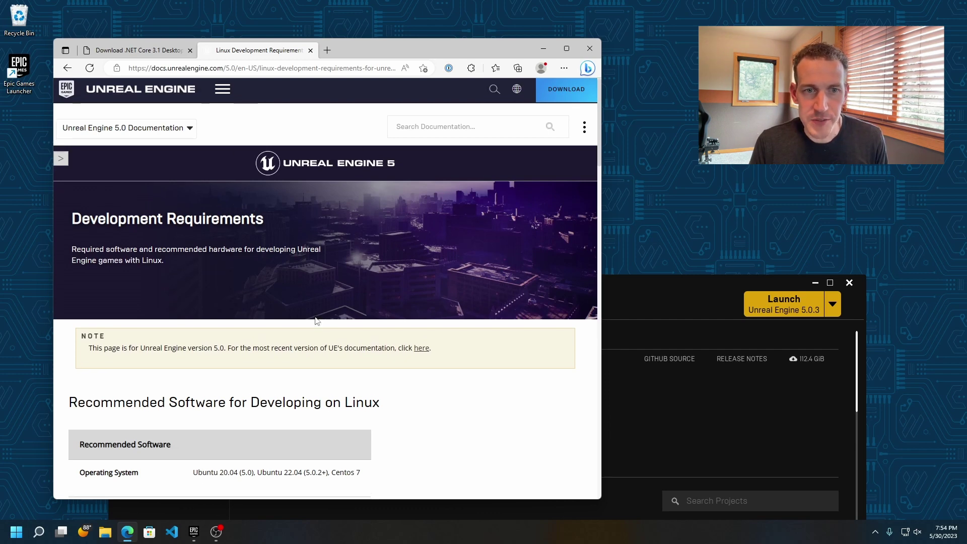
pyautogui.scroll(-10, 316, 322)
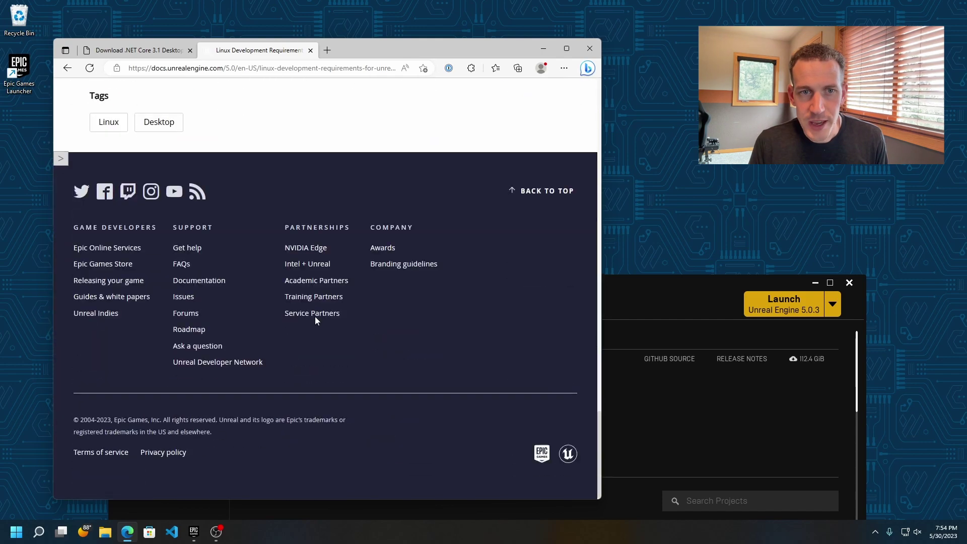
pyautogui.scroll(7, 316, 319)
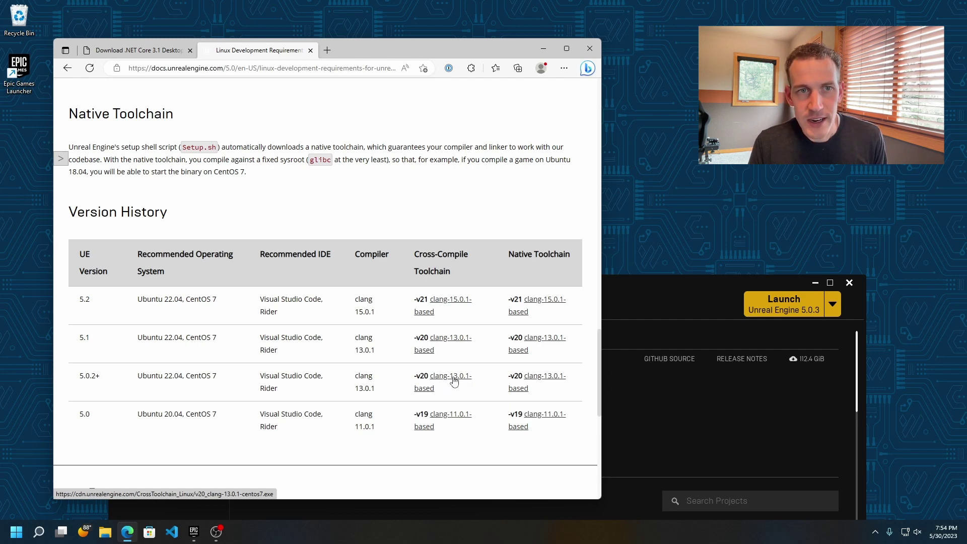
pyautogui.click(145, 52)
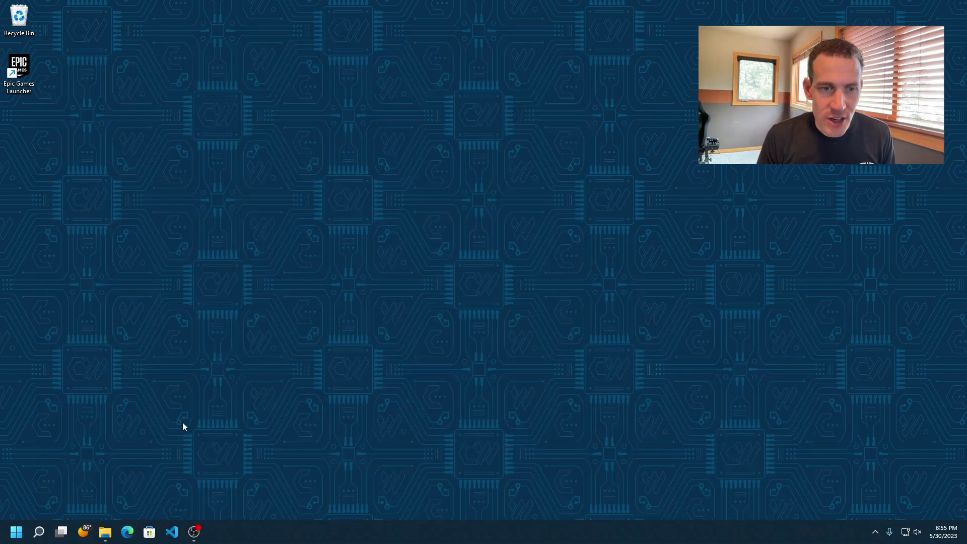
# Open the Skyglass web app at newapp.skyglass.com in Edge.
pyautogui.click(127, 532)
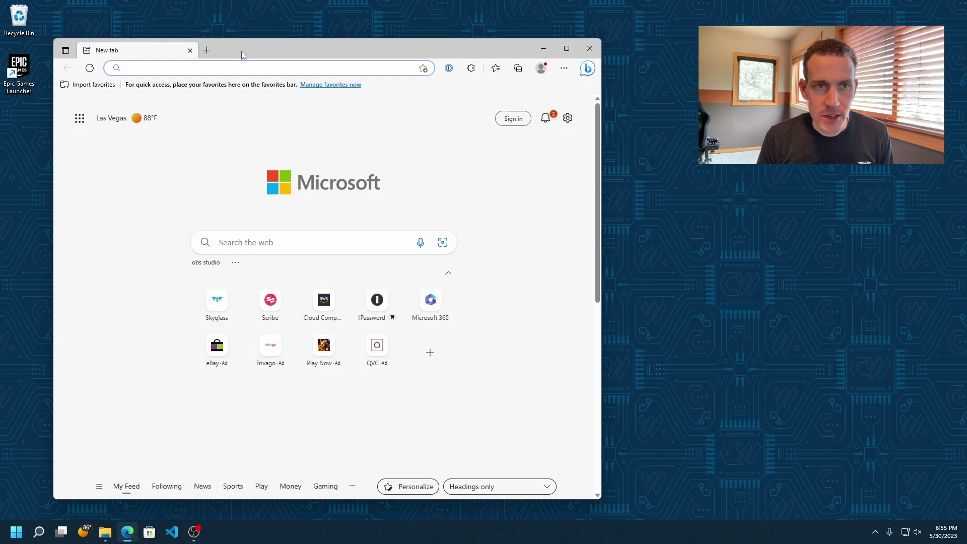
pyautogui.write('newap')
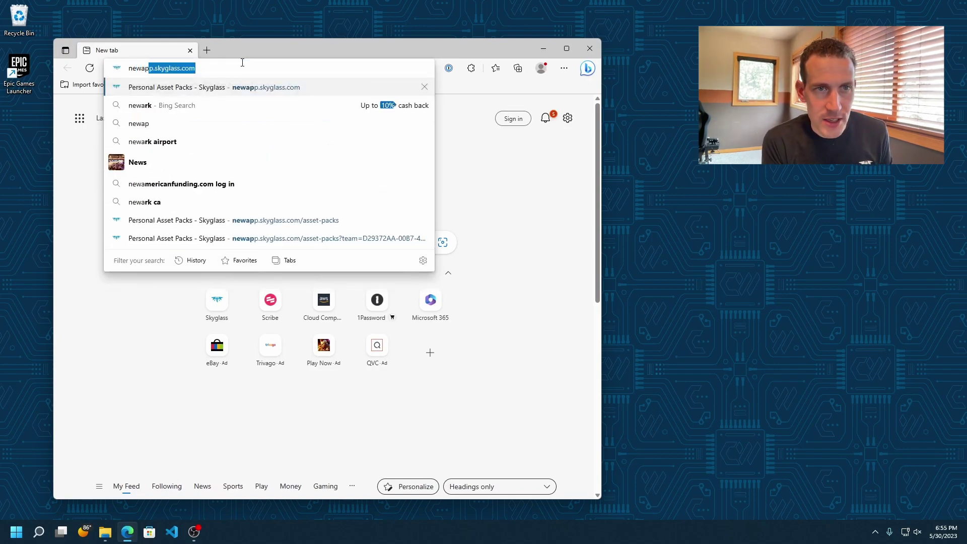
pyautogui.write('p.skyglass.com')
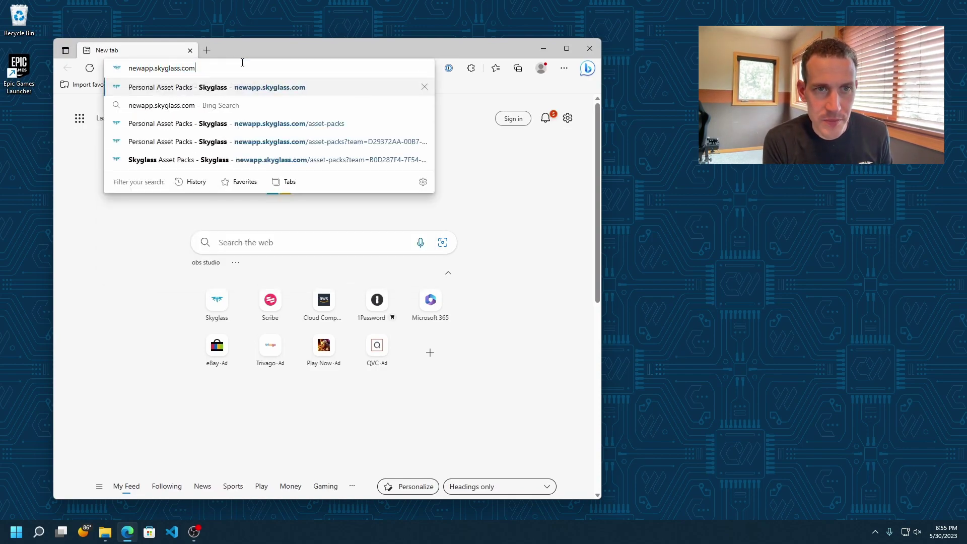
pyautogui.press('Return')
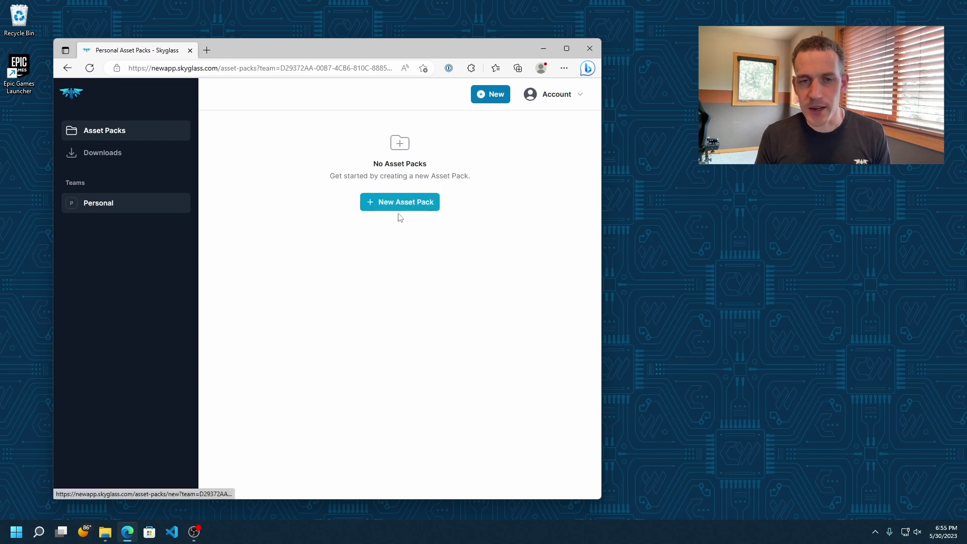
# Download Skyglass Forge from the Skyglass downloads page and keep SkyglassForge_1.0.0.zip despite the browser's safety warning.
pyautogui.click(112, 157)
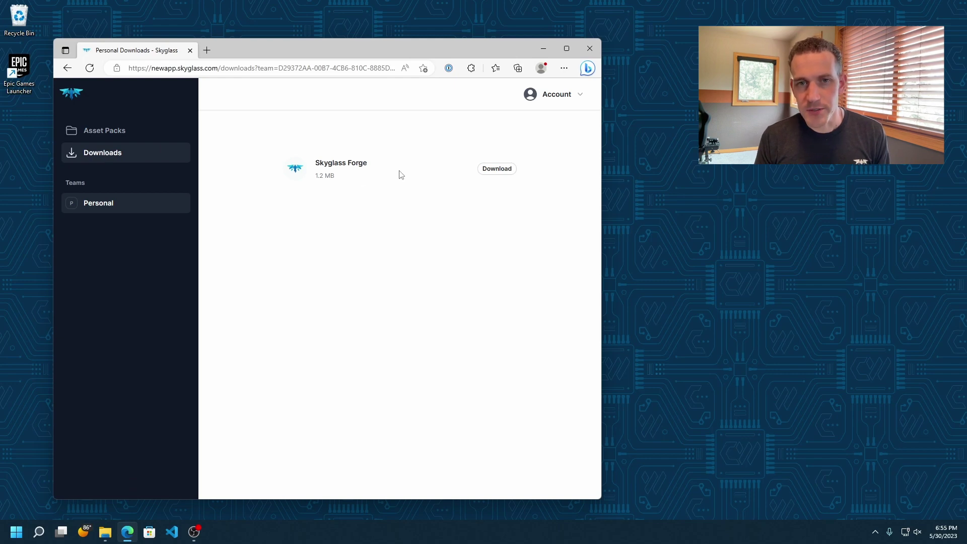
pyautogui.click(508, 175)
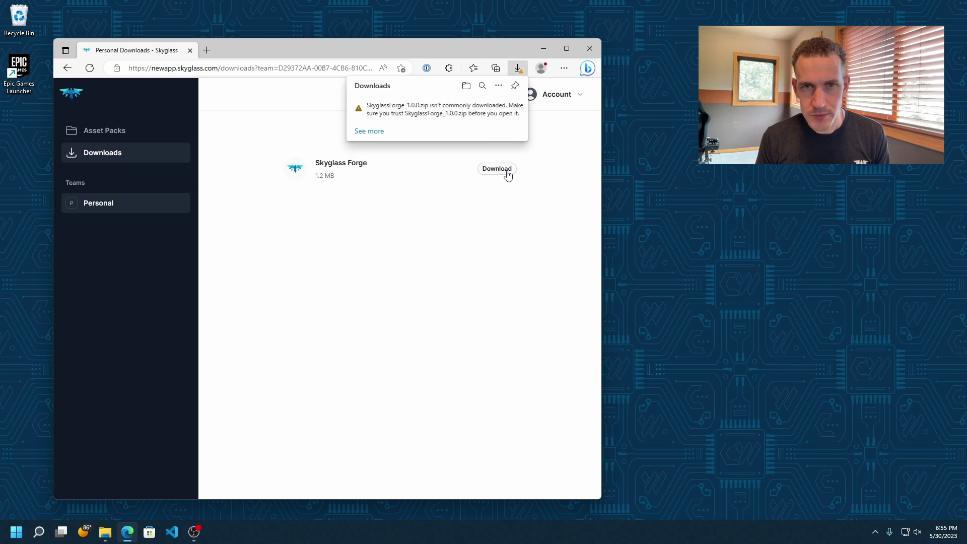
pyautogui.moveTo(511, 116)
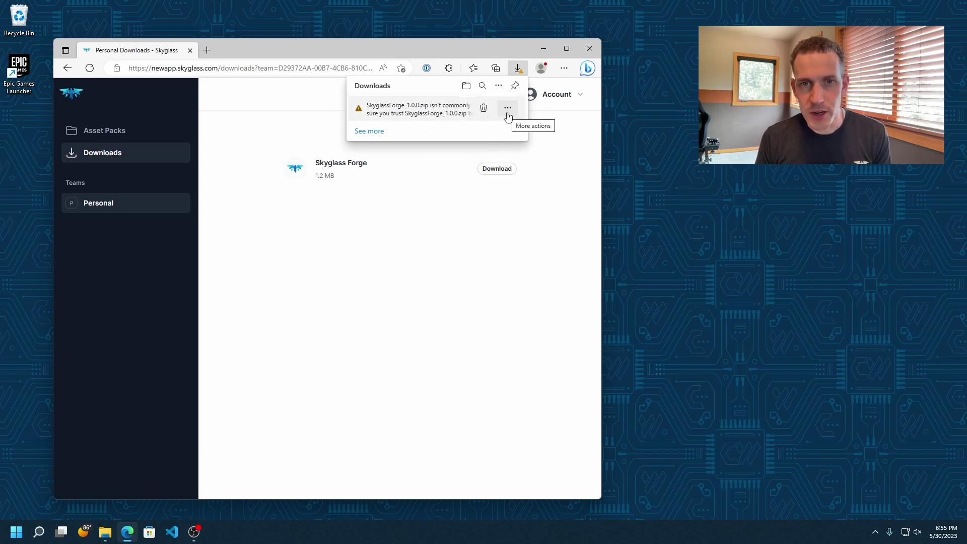
pyautogui.click(507, 113)
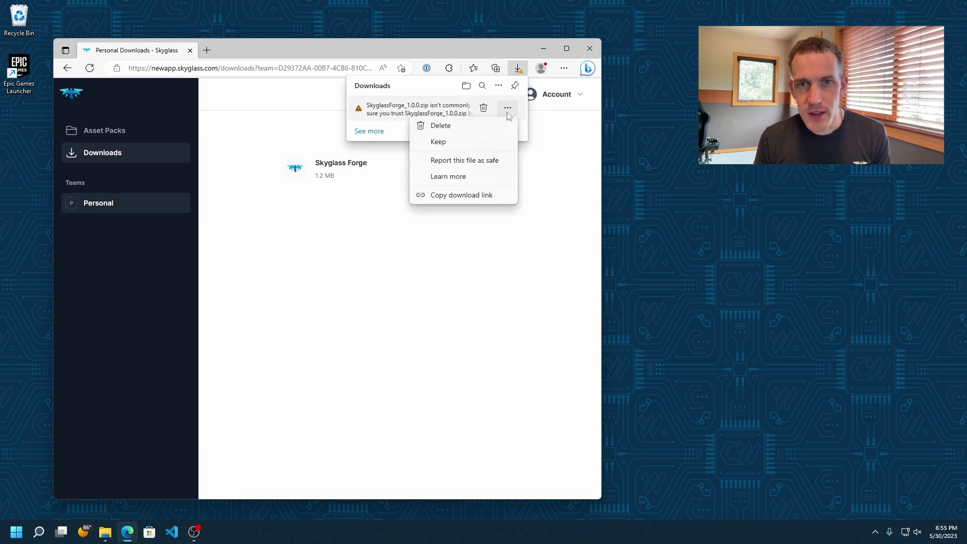
pyautogui.click(445, 143)
pyautogui.click(424, 231)
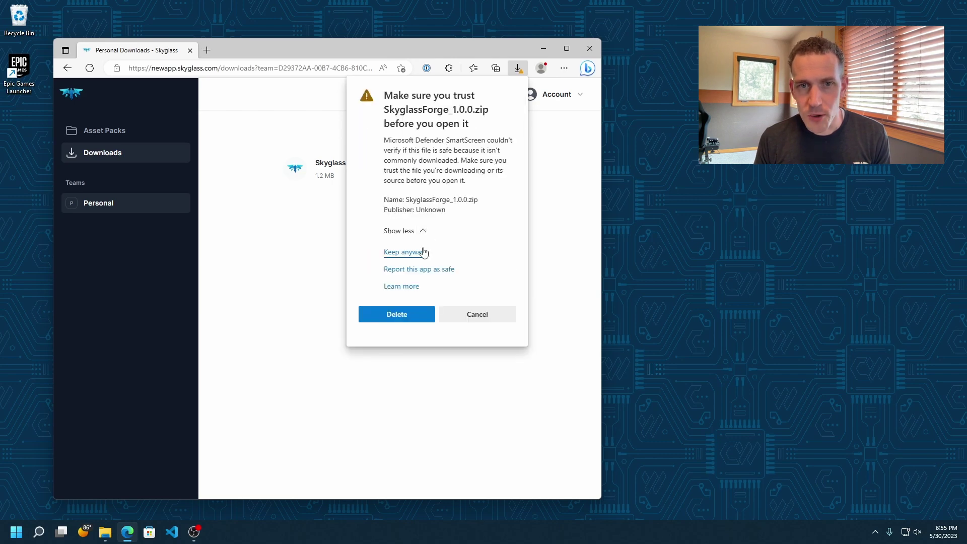
pyautogui.click(423, 252)
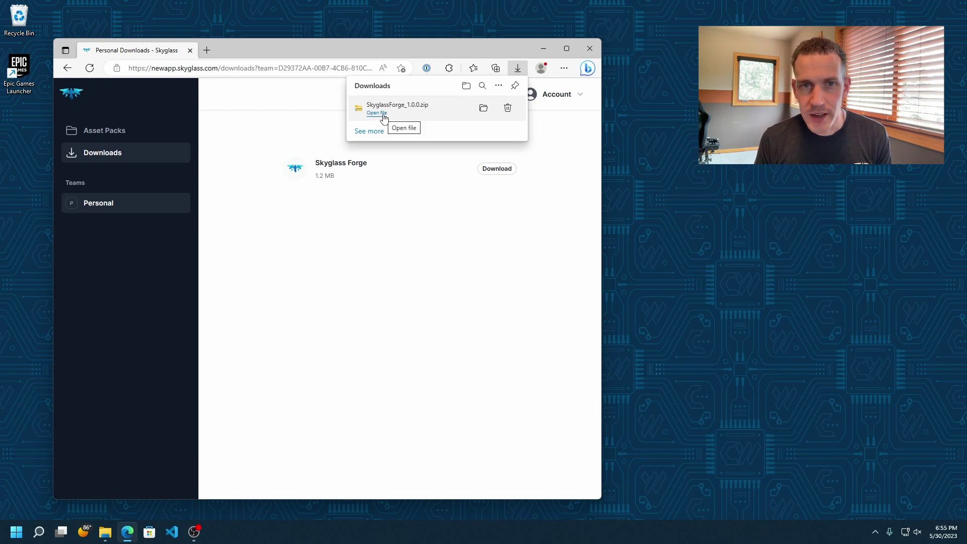
# Extract SkyglassForge_1.0.0.zip to the suggested folder in Downloads and open the extracted SkyglassServer project in Unreal Editor.
pyautogui.click(484, 109)
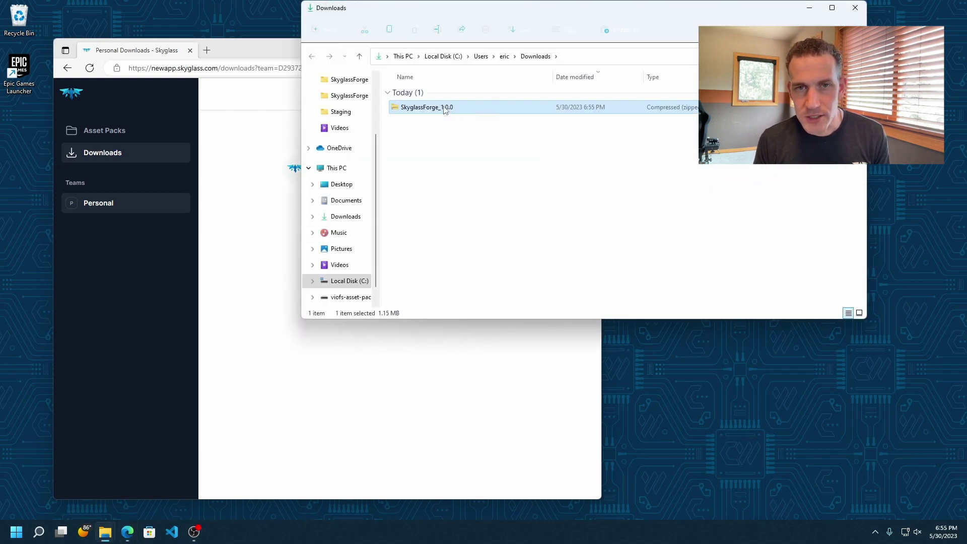
pyautogui.rightClick(446, 109)
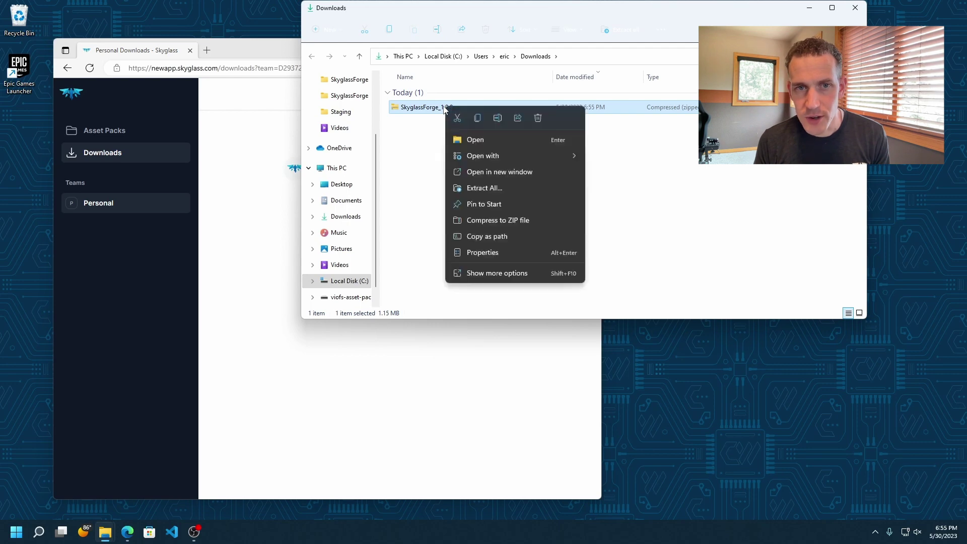
pyautogui.click(482, 189)
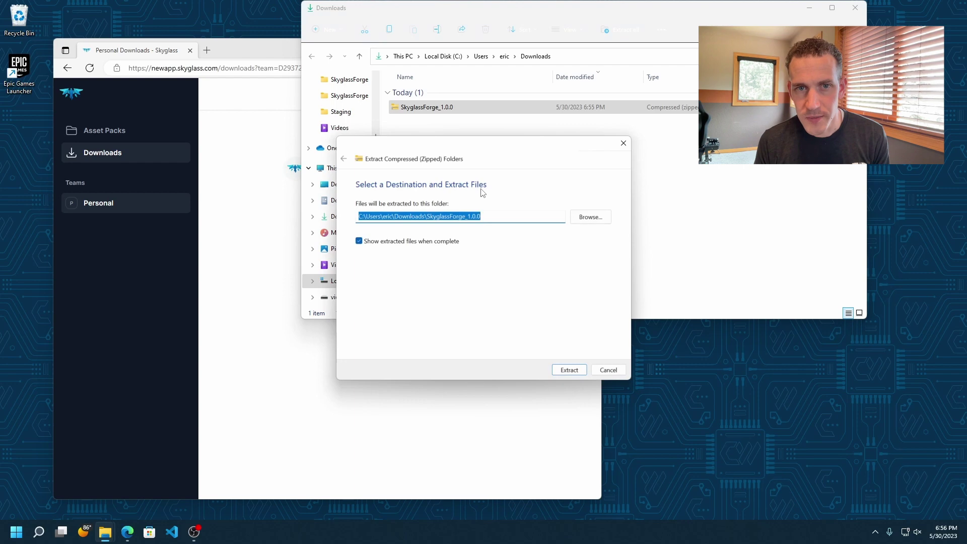
pyautogui.click(568, 372)
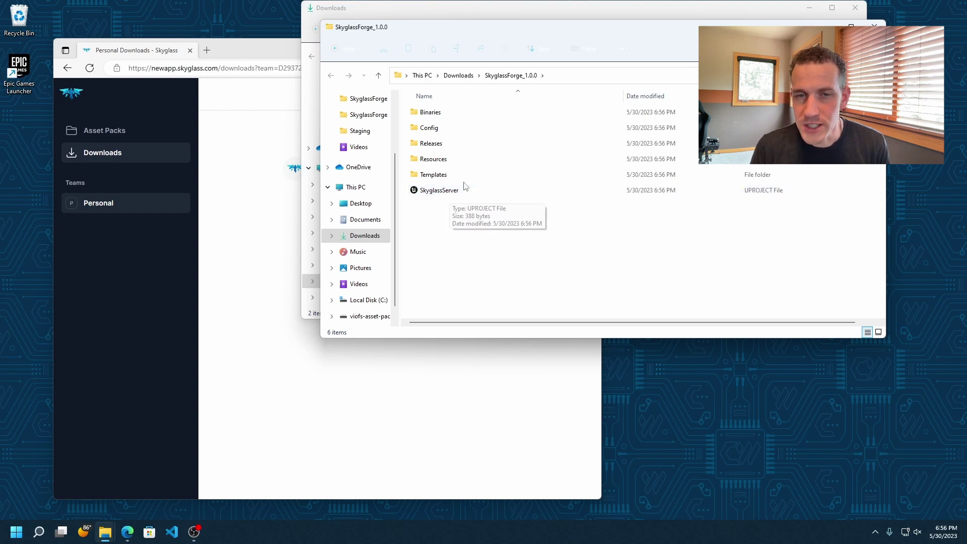
pyautogui.click(449, 193)
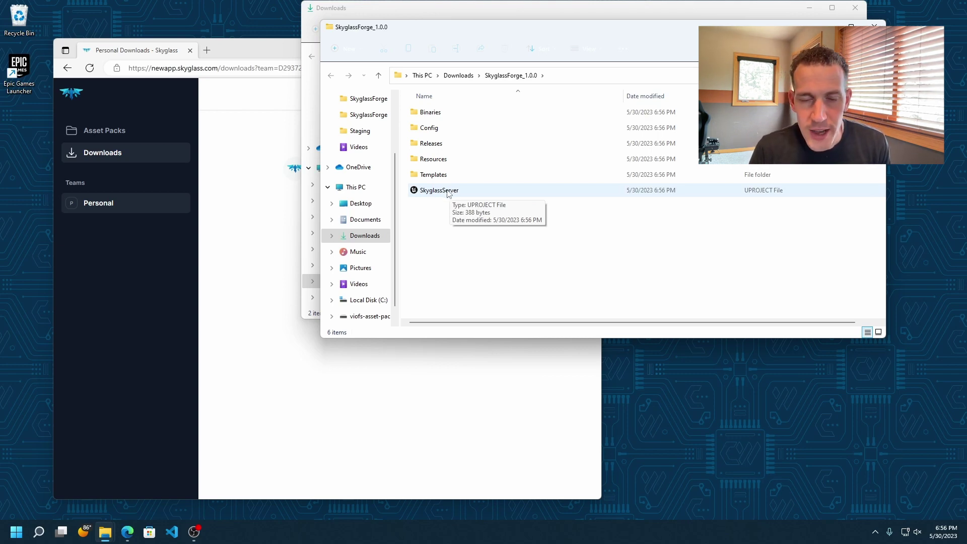
pyautogui.doubleClick(449, 191)
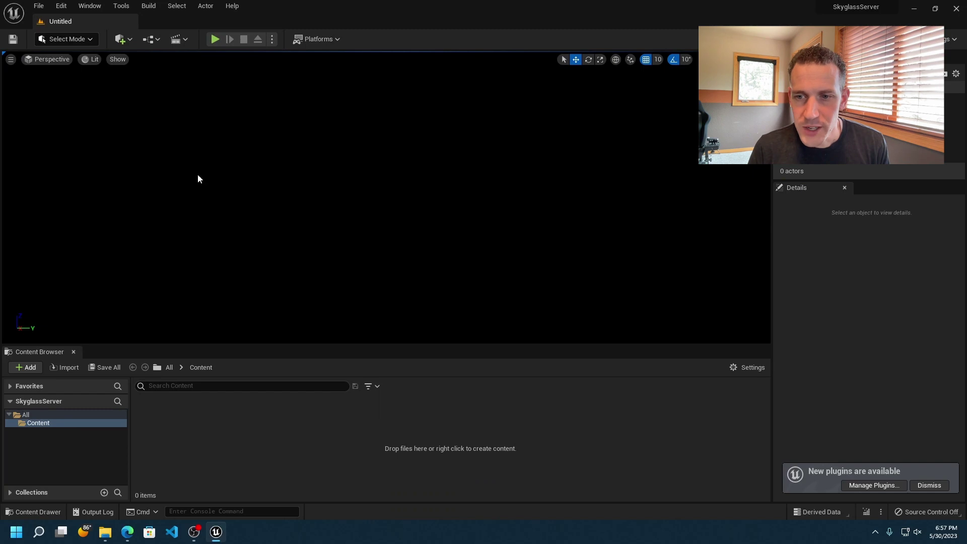
# Create a new Skyglass Forge asset pack named HelloWorld in the project's Mods folder.
pyautogui.click(37, 6)
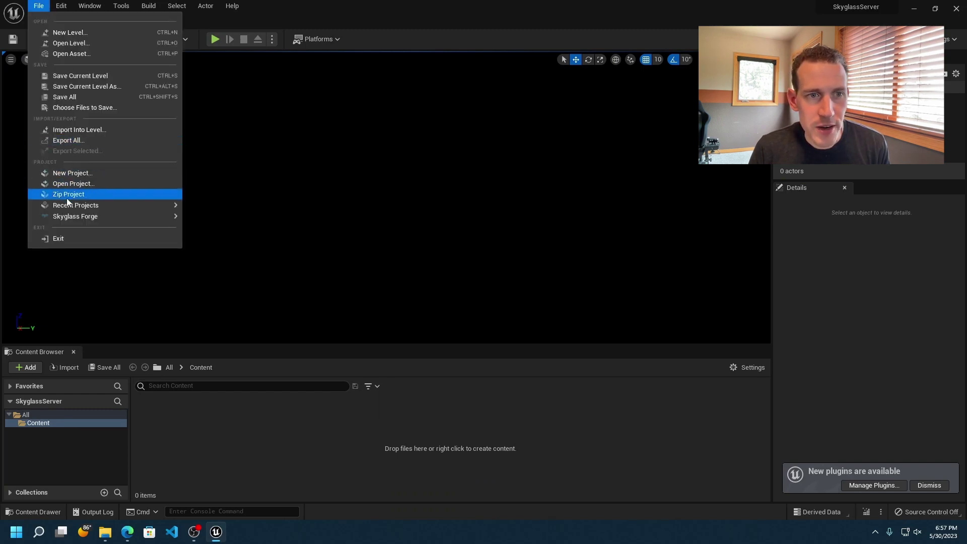
pyautogui.moveTo(65, 217)
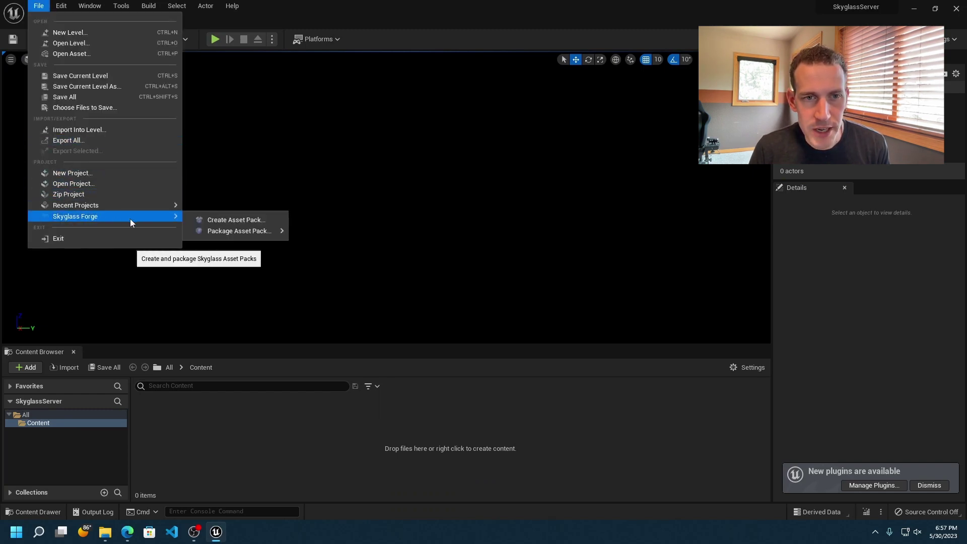
pyautogui.click(233, 219)
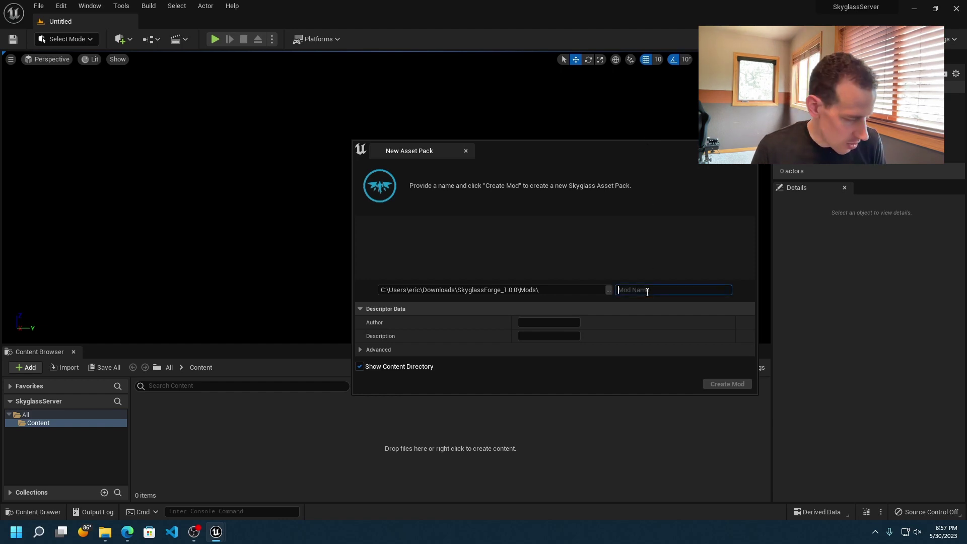
pyautogui.write('H')
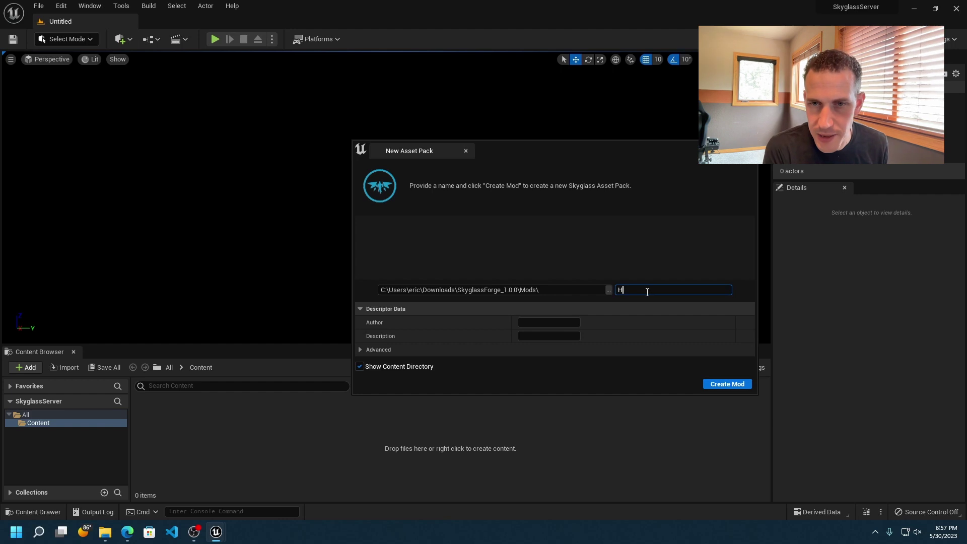
pyautogui.write('elloWorld')
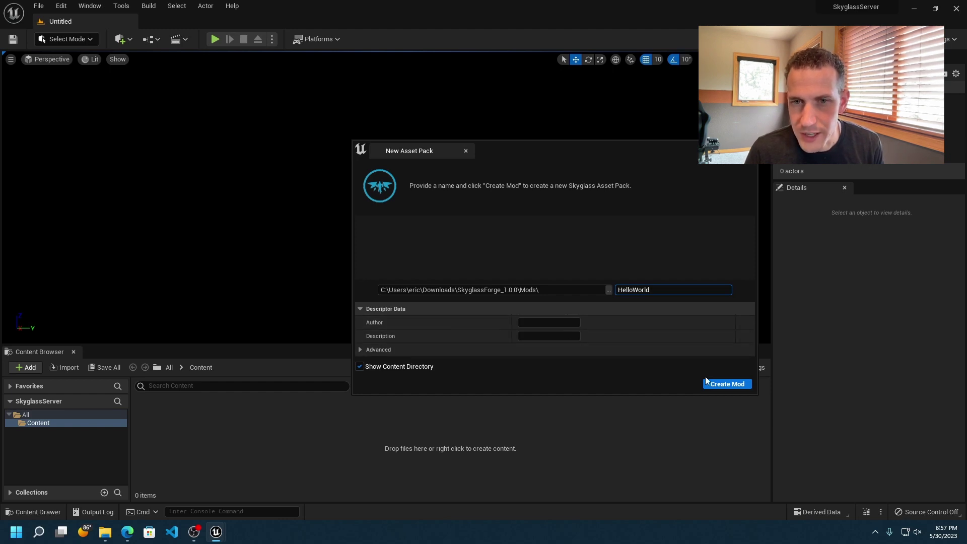
pyautogui.click(733, 388)
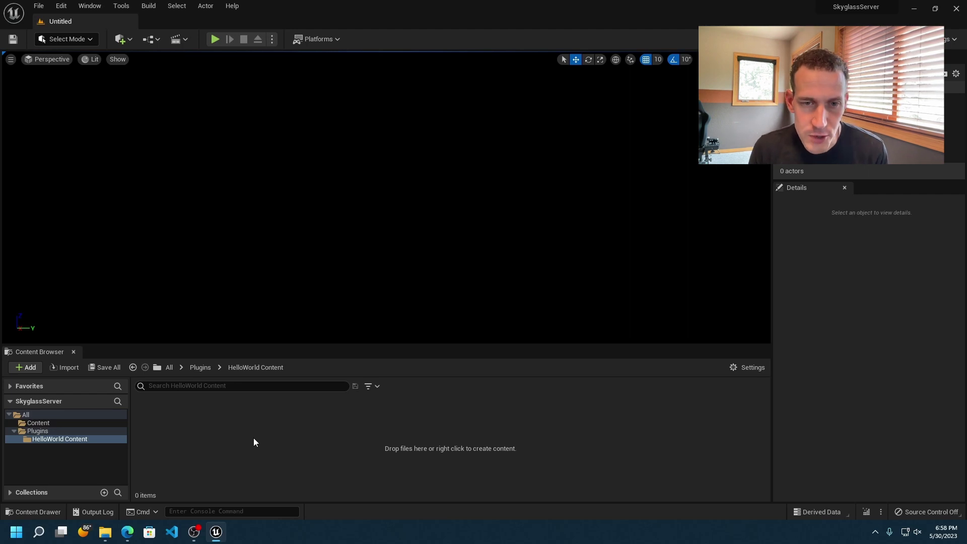
# Create a new level from the Basic template.
pyautogui.click(37, 7)
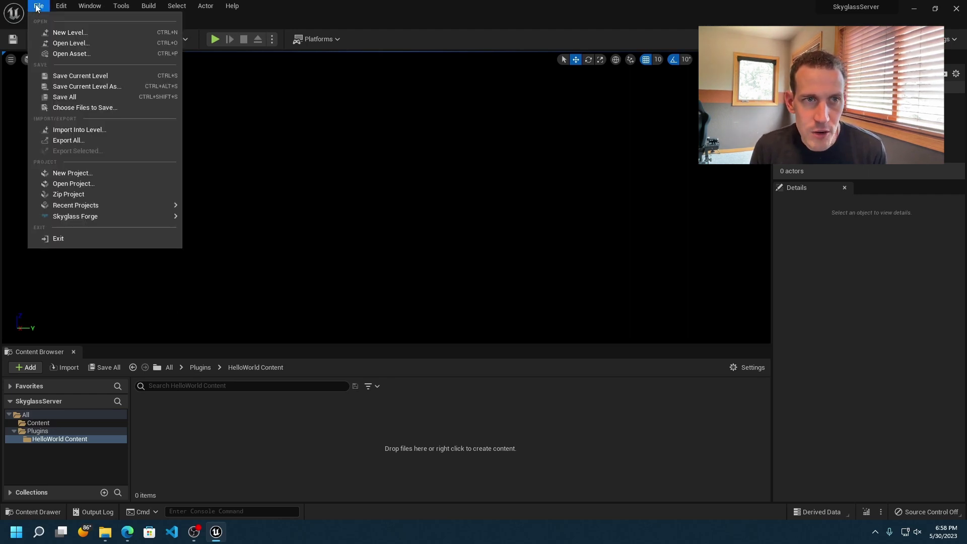
pyautogui.click(44, 33)
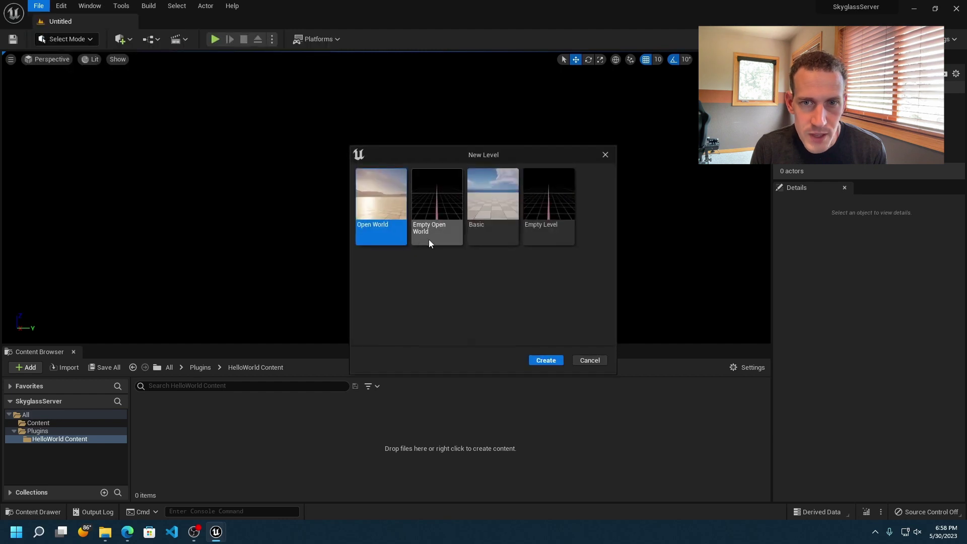
pyautogui.click(482, 219)
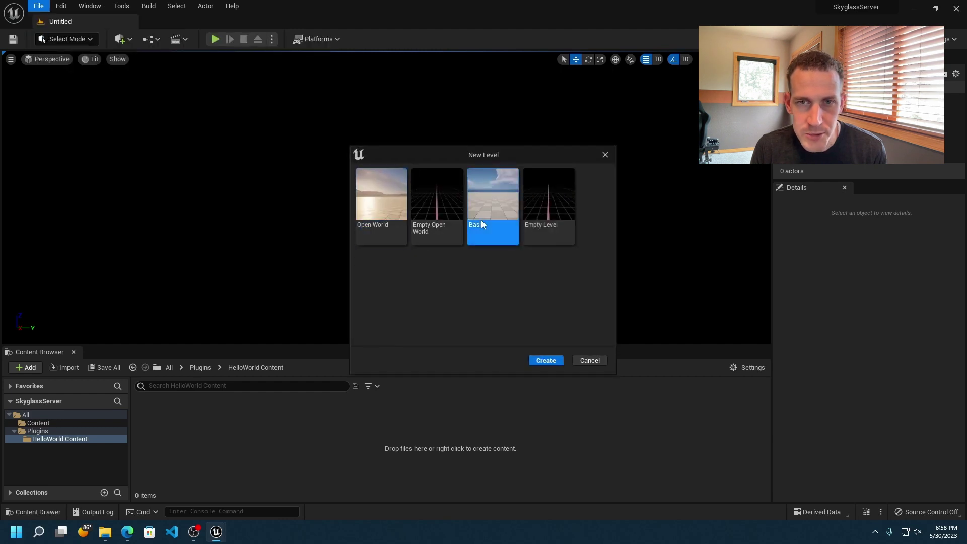
pyautogui.click(546, 361)
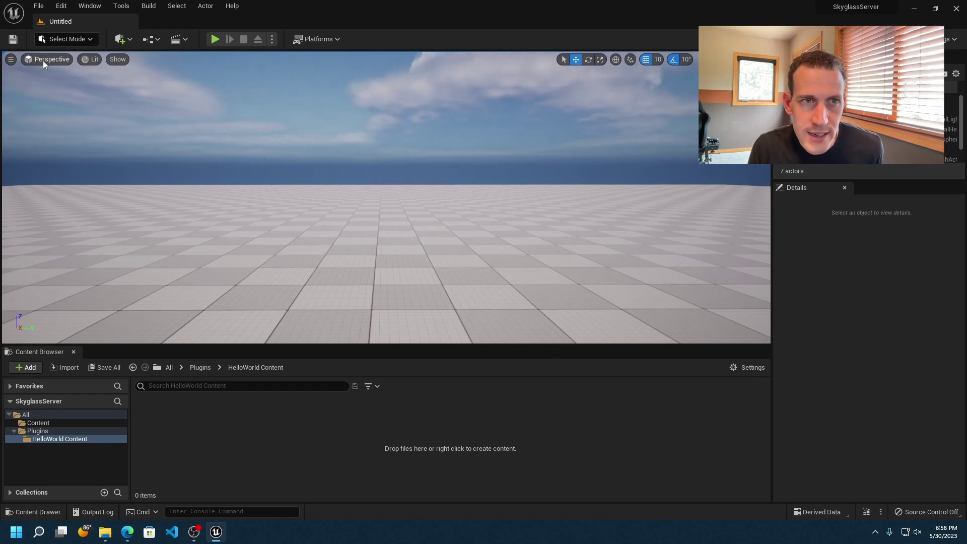
# Save the current level as HelloWorld in the HelloWorld Content folder under Plugins.
pyautogui.click(37, 8)
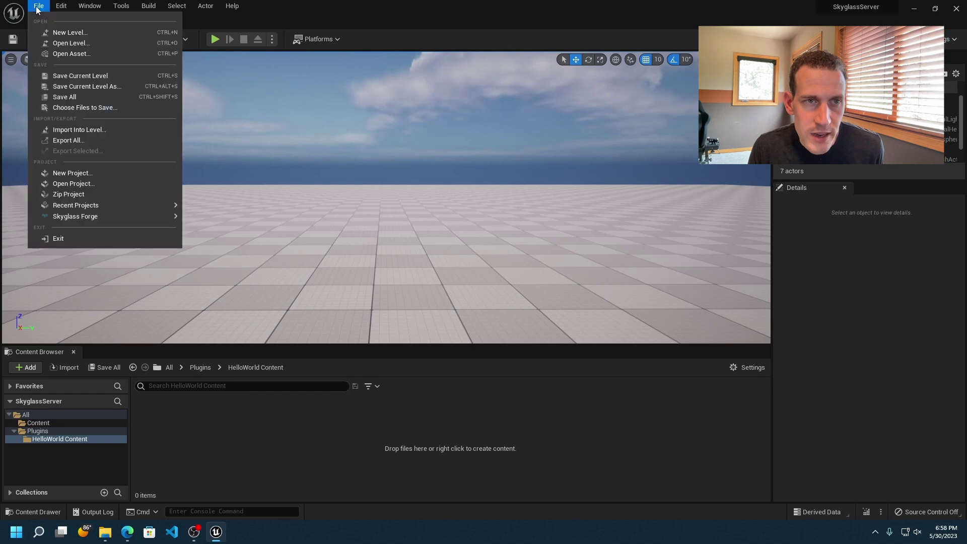
pyautogui.click(48, 76)
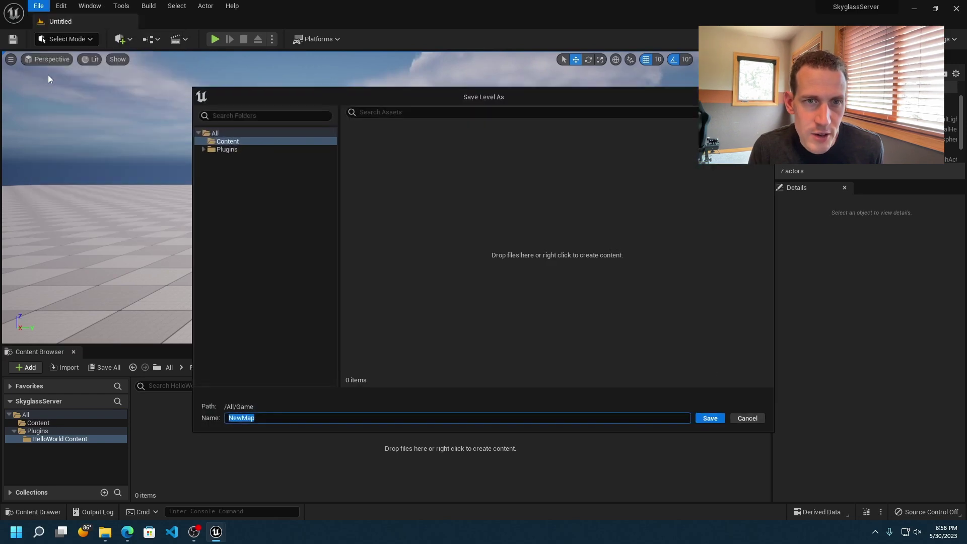
pyautogui.click(202, 149)
pyautogui.click(246, 158)
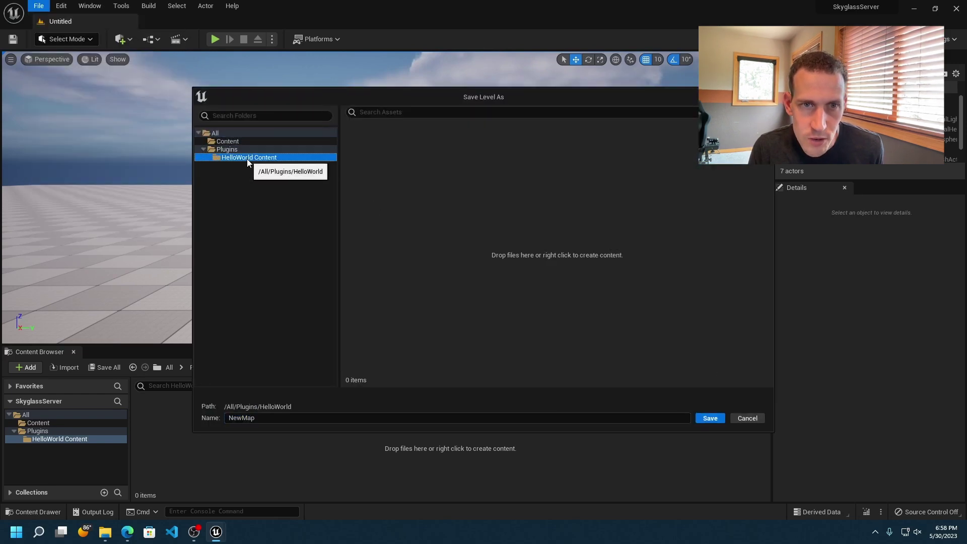
pyautogui.click(316, 416)
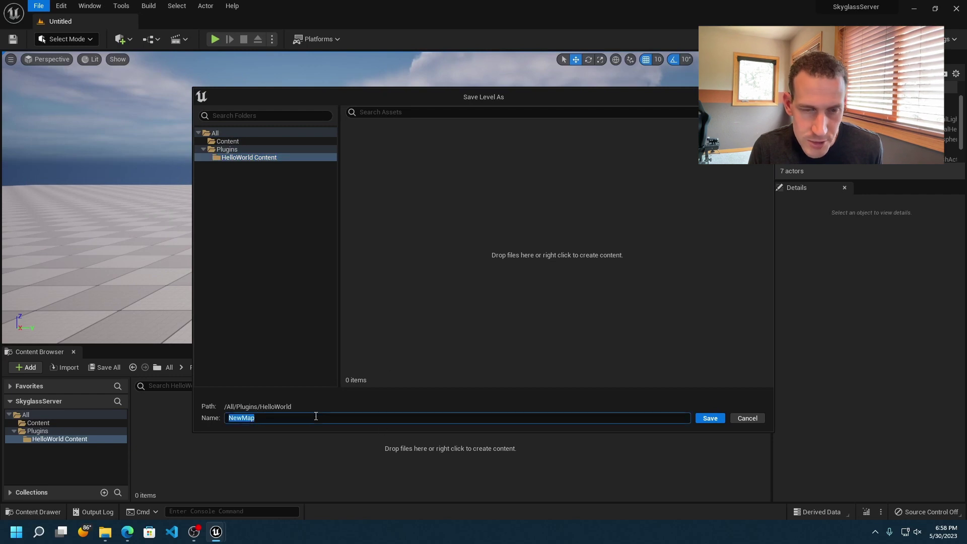
pyautogui.write('HelloWorld')
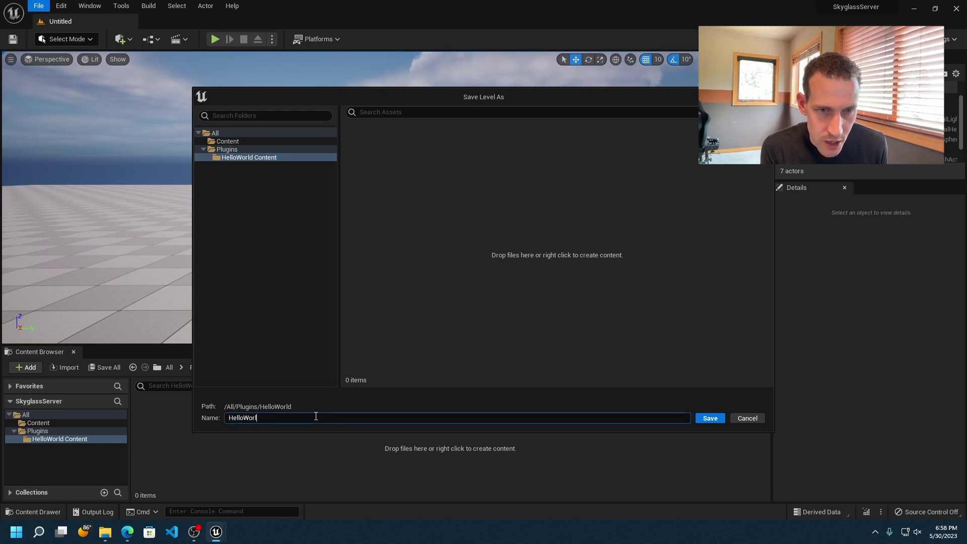
pyautogui.click(710, 419)
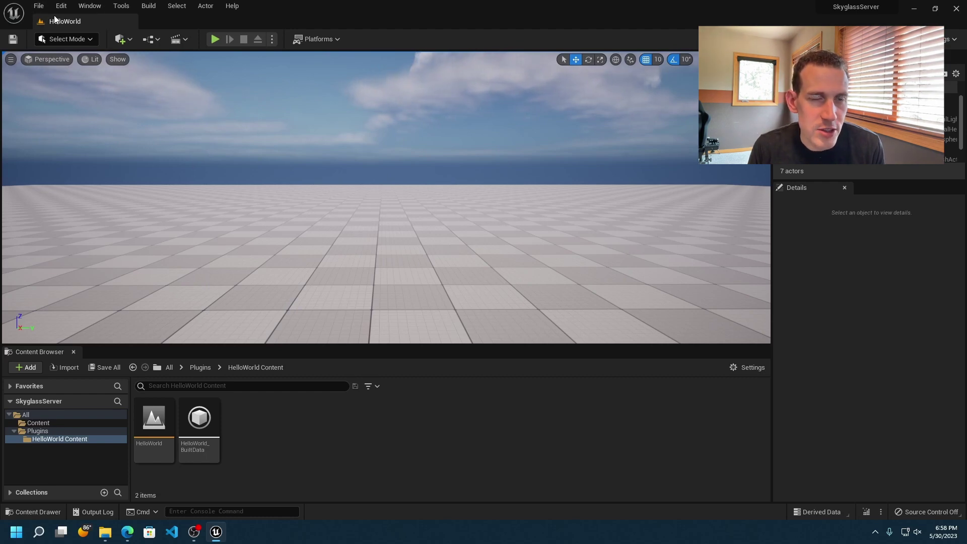
# Add a cube shape to the level and place it at location X 0, Y 0, Z 50.
pyautogui.click(128, 40)
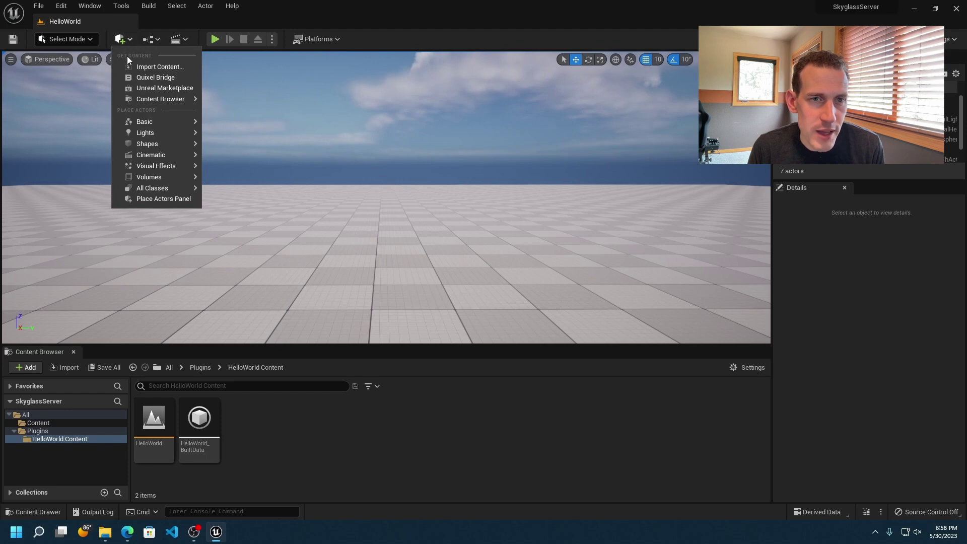
pyautogui.moveTo(138, 143)
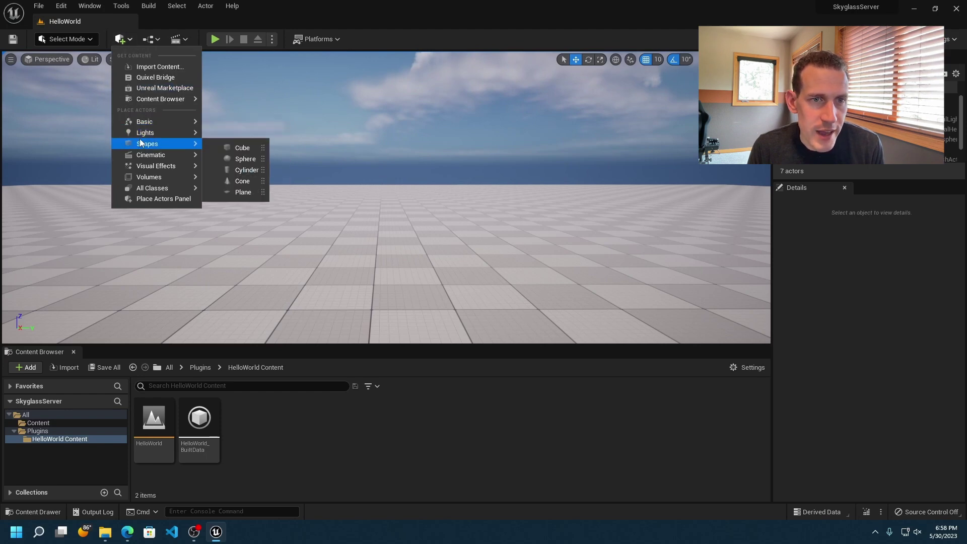
pyautogui.click(232, 147)
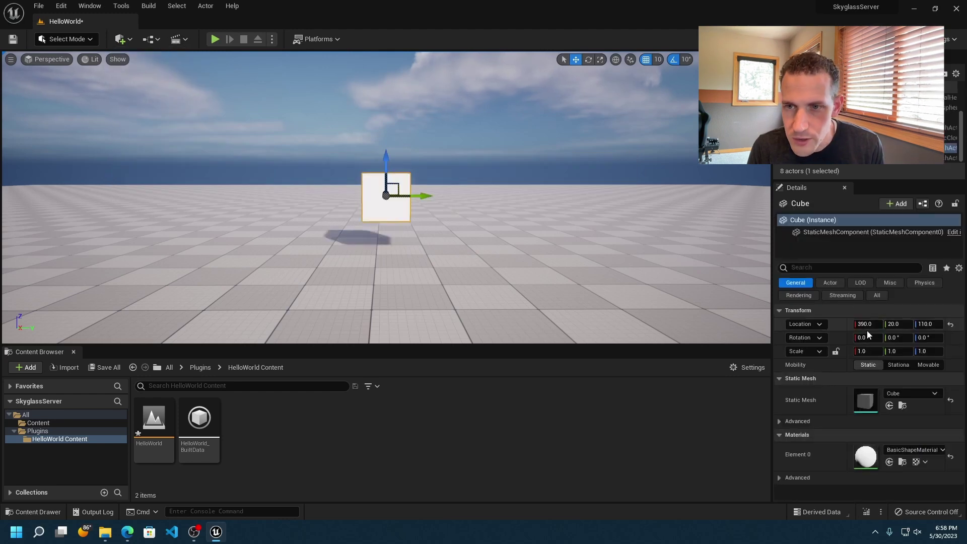
pyautogui.click(951, 324)
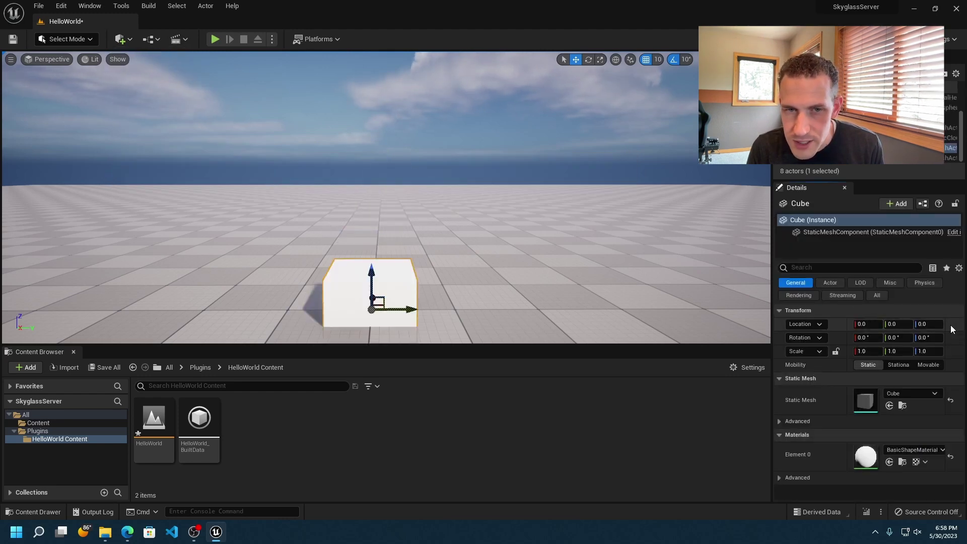
pyautogui.click(921, 324)
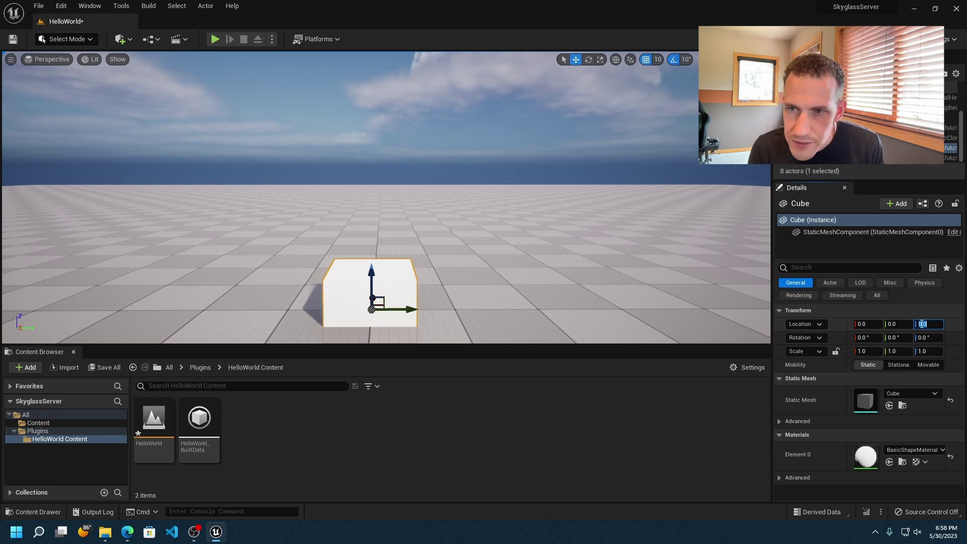
pyautogui.write('5')
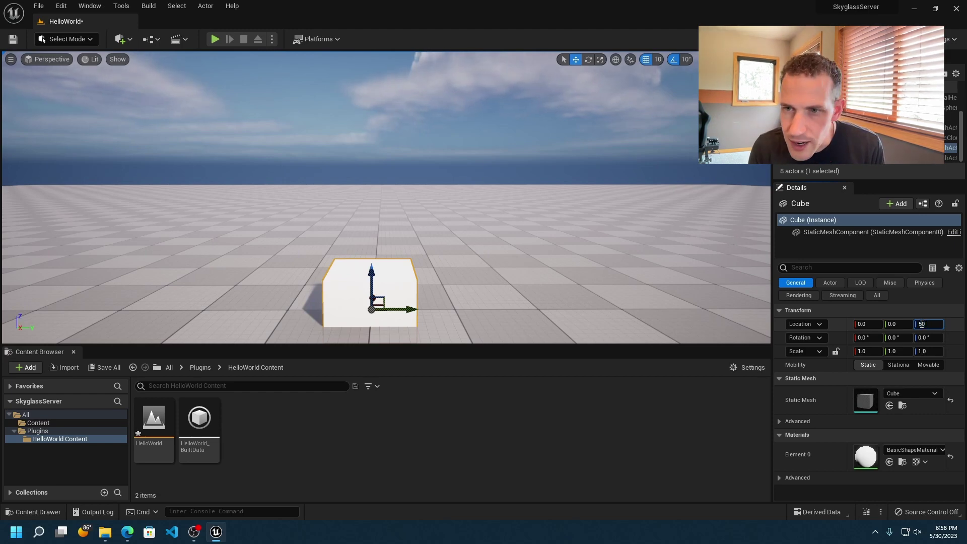
pyautogui.write('0')
pyautogui.press('Return')
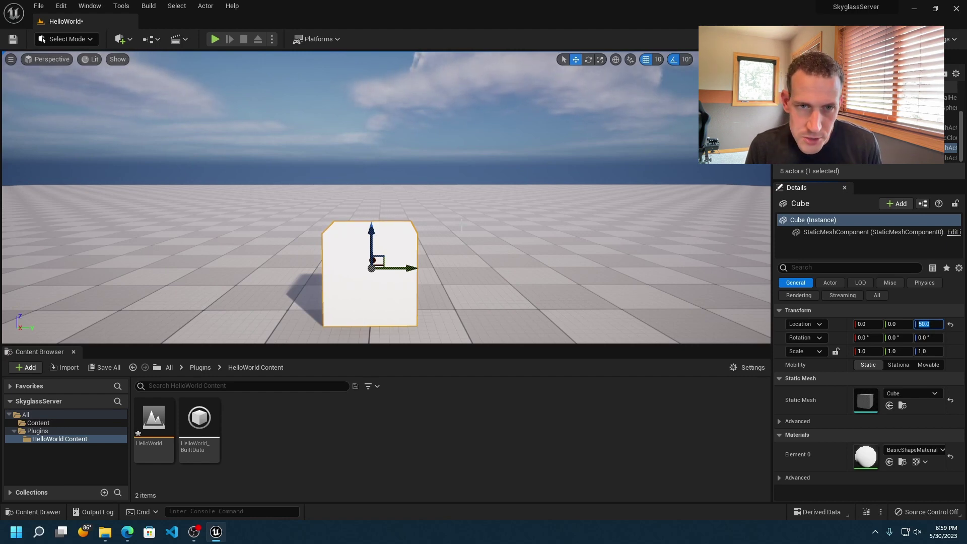
# Add a Player Start actor to the level near the cube.
pyautogui.moveTo(145, 59)
pyautogui.mouseDown()
pyautogui.moveTo(145, 95)
pyautogui.moveTo(146, 58)
pyautogui.mouseUp()
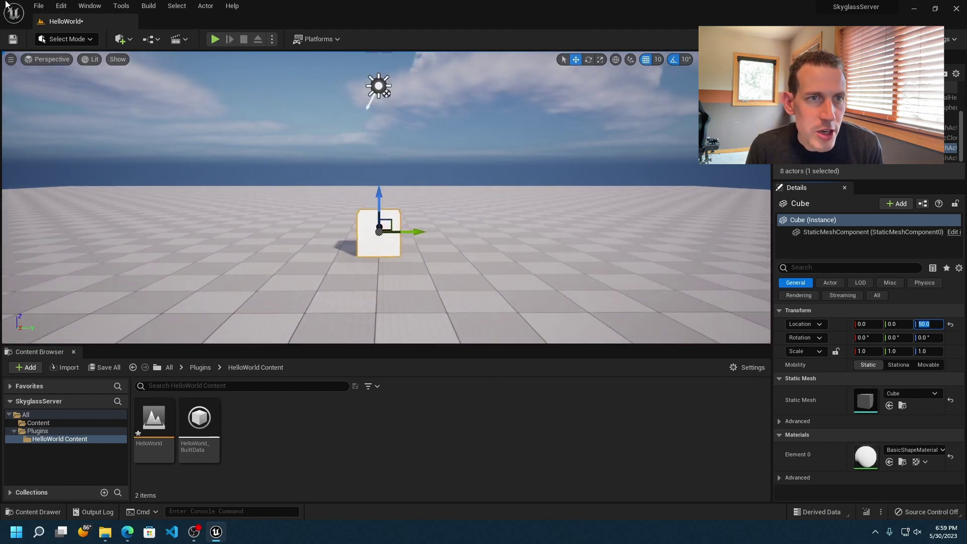
pyautogui.click(123, 39)
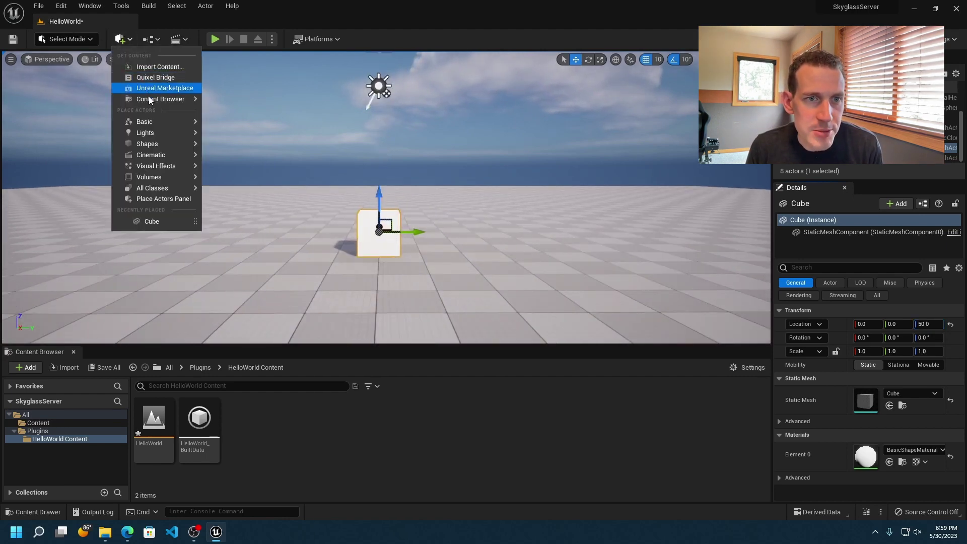
pyautogui.moveTo(141, 123)
pyautogui.click(242, 169)
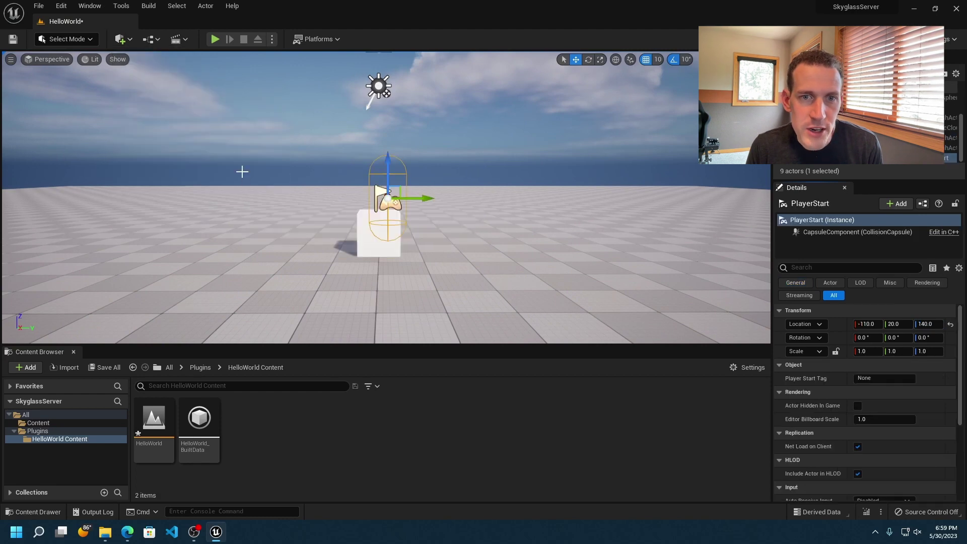
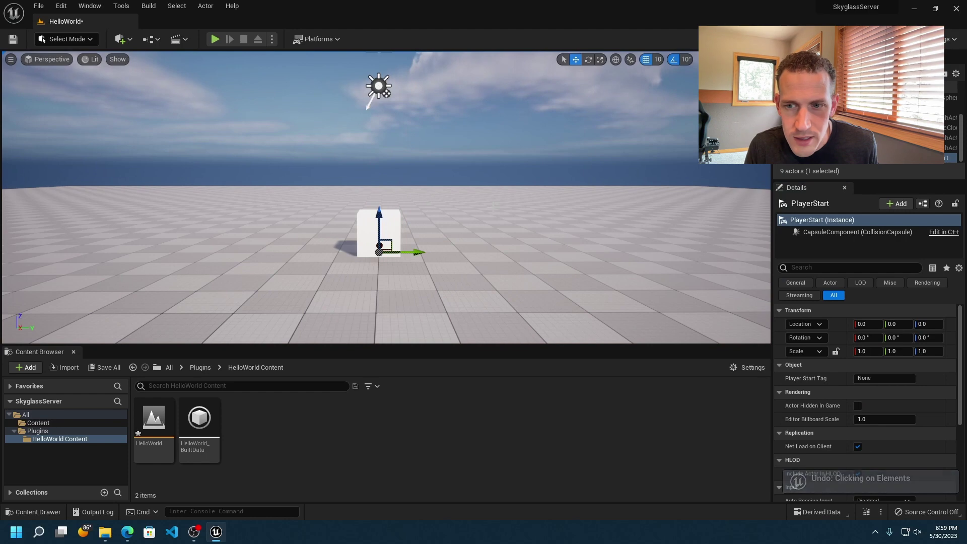
# Move the Player Start away from the cube to location X -290, Y 0, Z 100.
pyautogui.moveTo(408, 200); pyautogui.dragTo(423, 221, button='right')
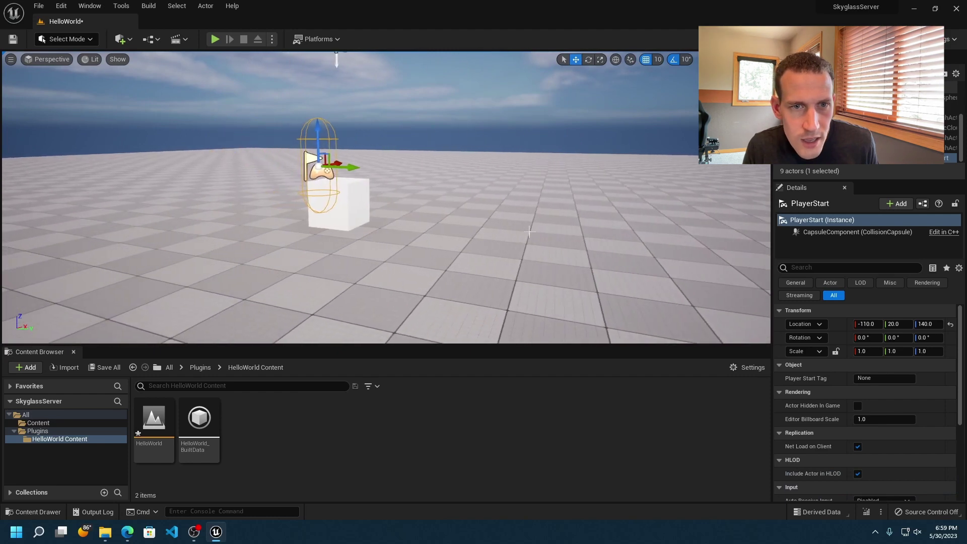
pyautogui.moveTo(337, 163)
pyautogui.mouseDown()
pyautogui.moveTo(290, 165)
pyautogui.moveTo(273, 147)
pyautogui.moveTo(273, 172)
pyautogui.mouseUp()
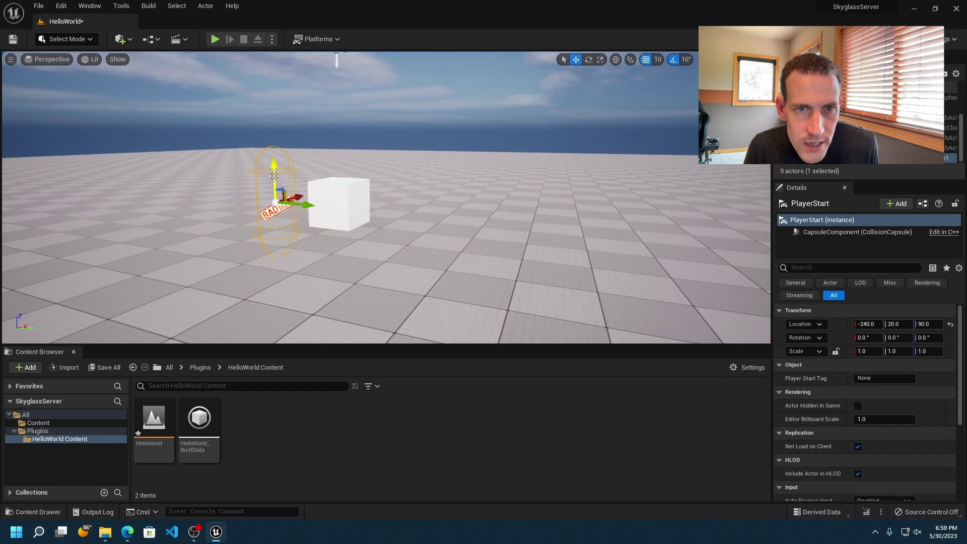
pyautogui.moveTo(273, 169); pyautogui.dragTo(274, 162)
pyautogui.moveTo(299, 192); pyautogui.dragTo(281, 199)
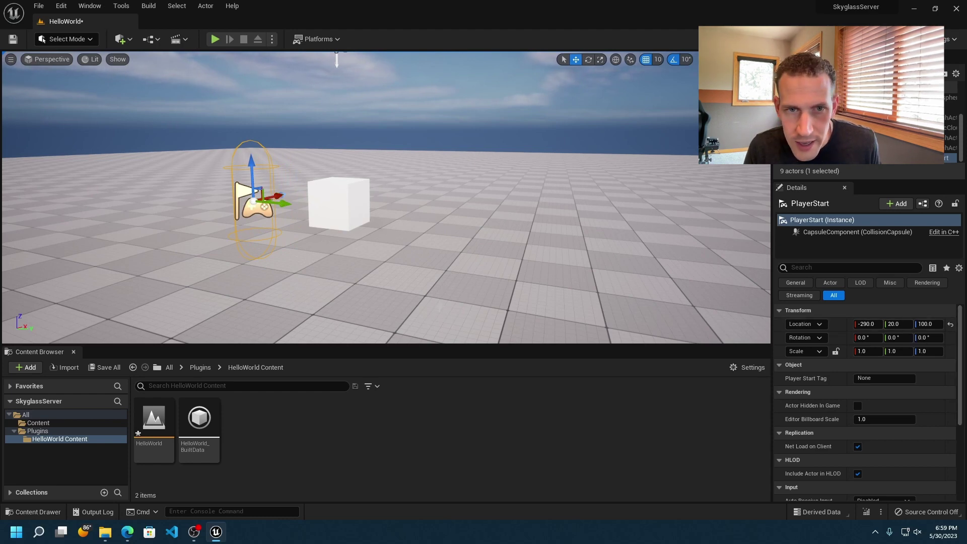
pyautogui.moveTo(337, 60); pyautogui.dragTo(404, 54, button='right')
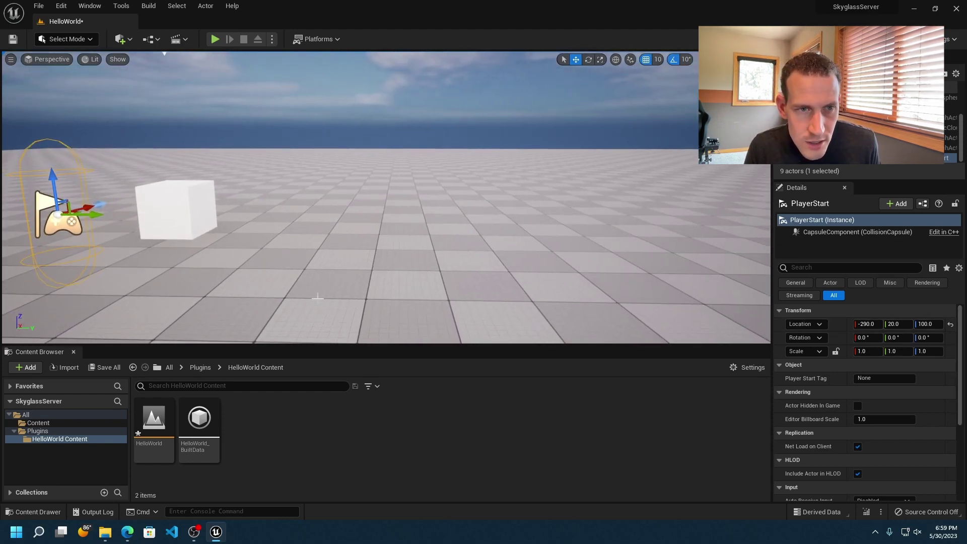
pyautogui.press('f')
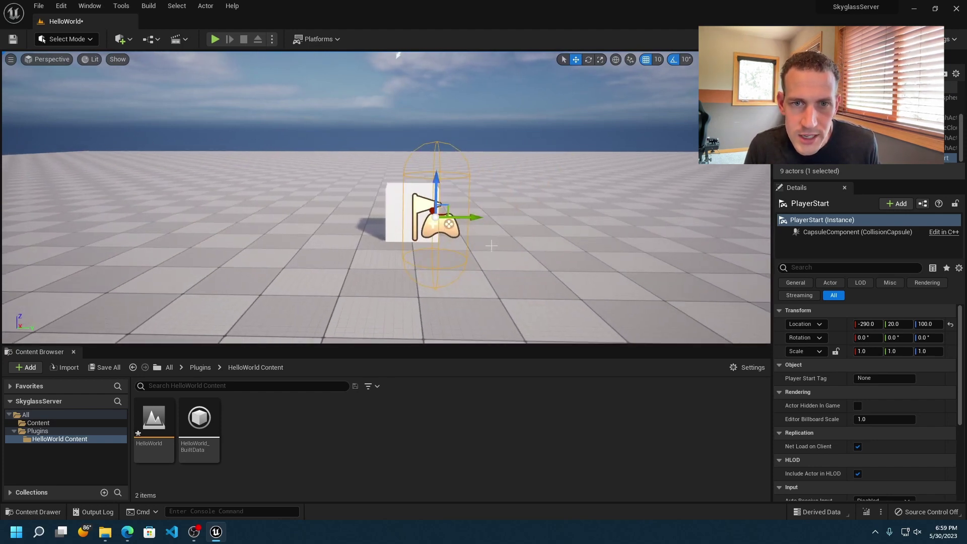
pyautogui.moveTo(476, 217); pyautogui.dragTo(461, 218)
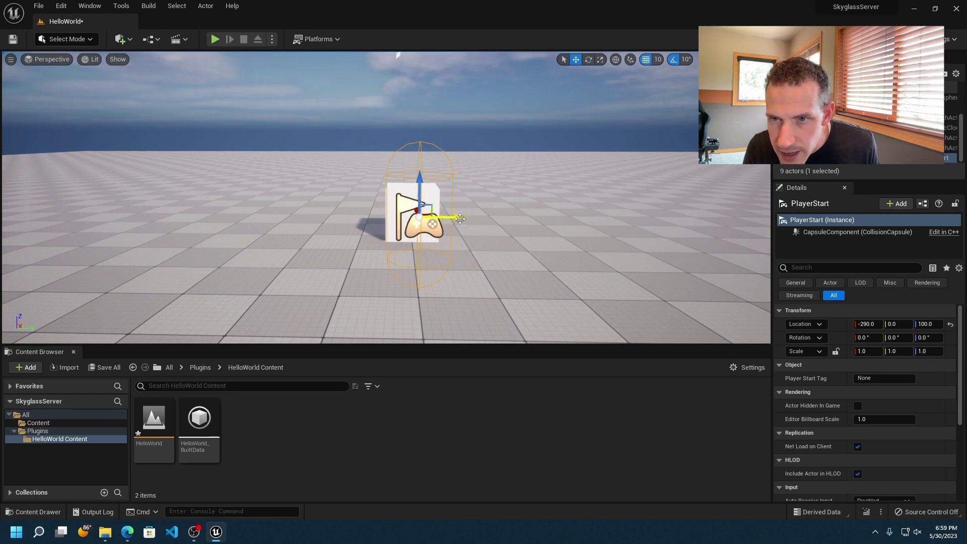
pyautogui.moveTo(459, 218); pyautogui.dragTo(433, 218, button='right')
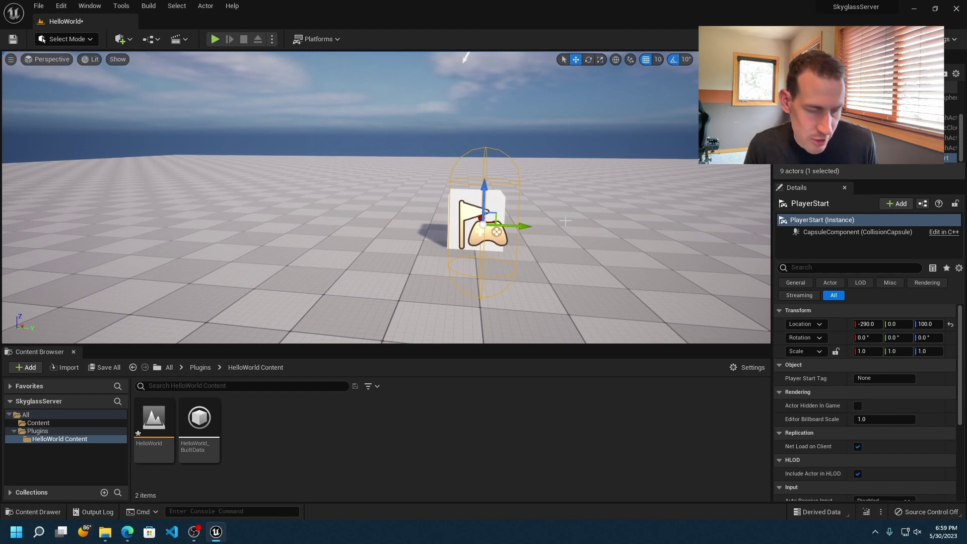
# Save the current level and build all levels.
pyautogui.click(38, 6)
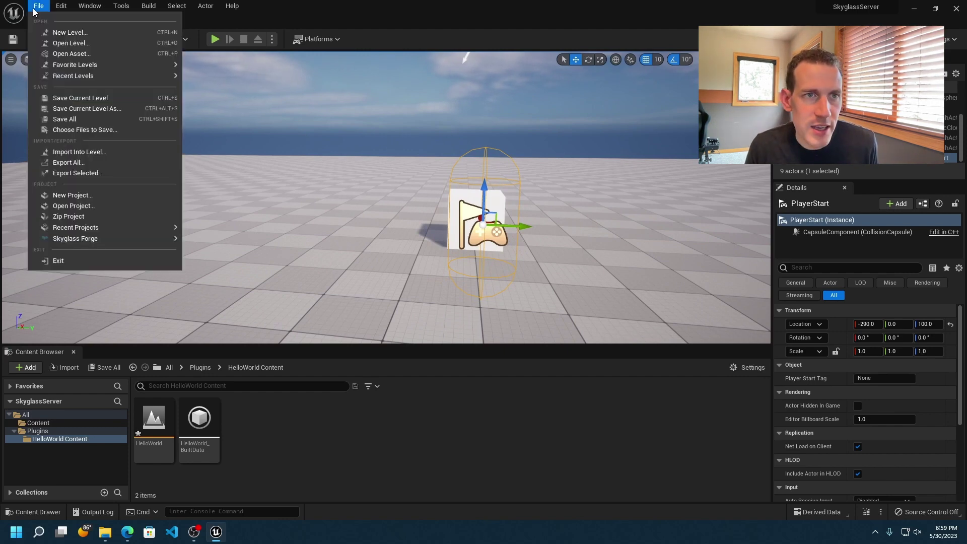
pyautogui.click(53, 97)
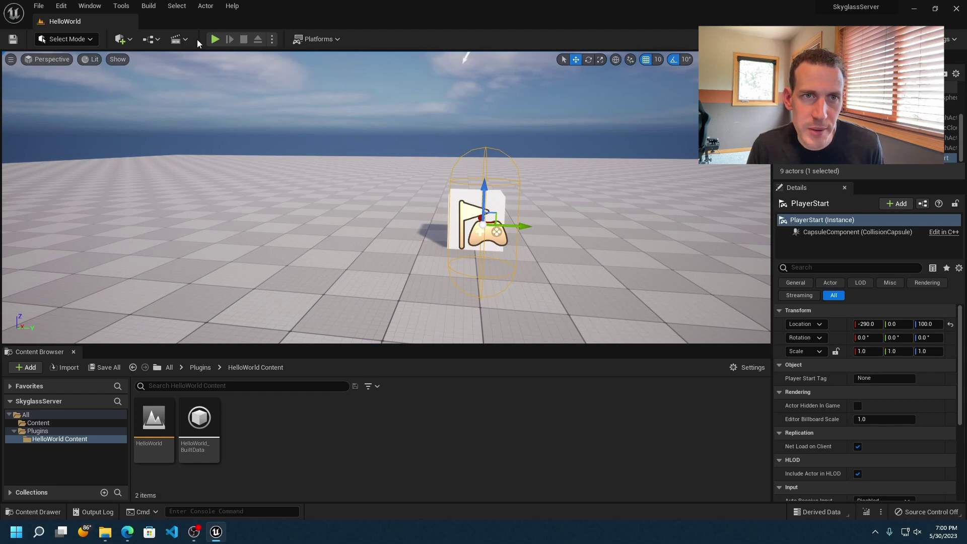
pyautogui.click(148, 5)
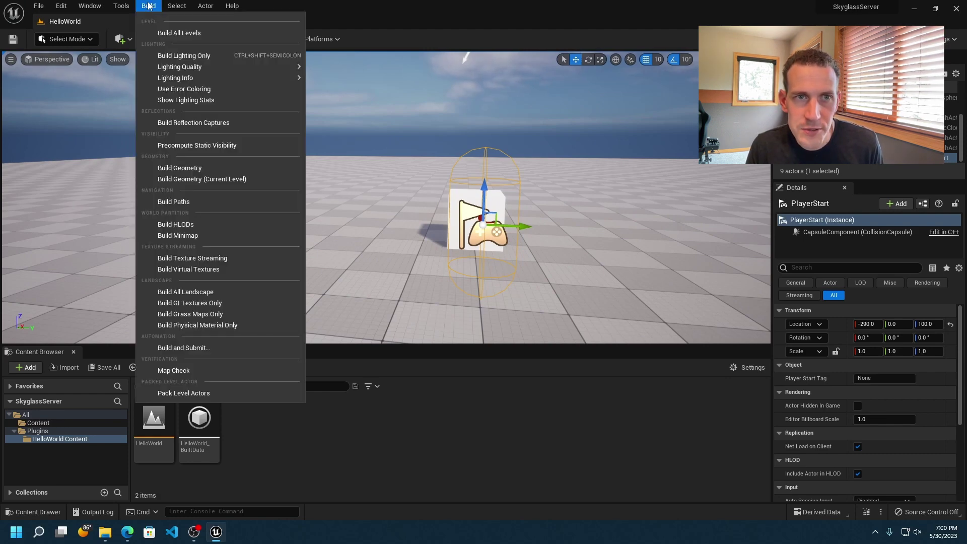
pyautogui.click(161, 34)
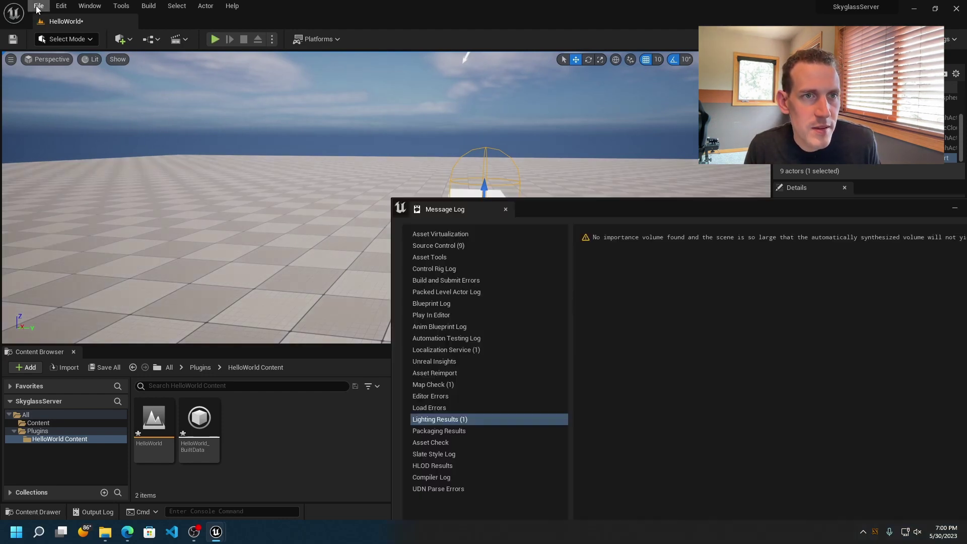
# Save the built HelloWorld level and close the Message Log.
pyautogui.click(39, 6)
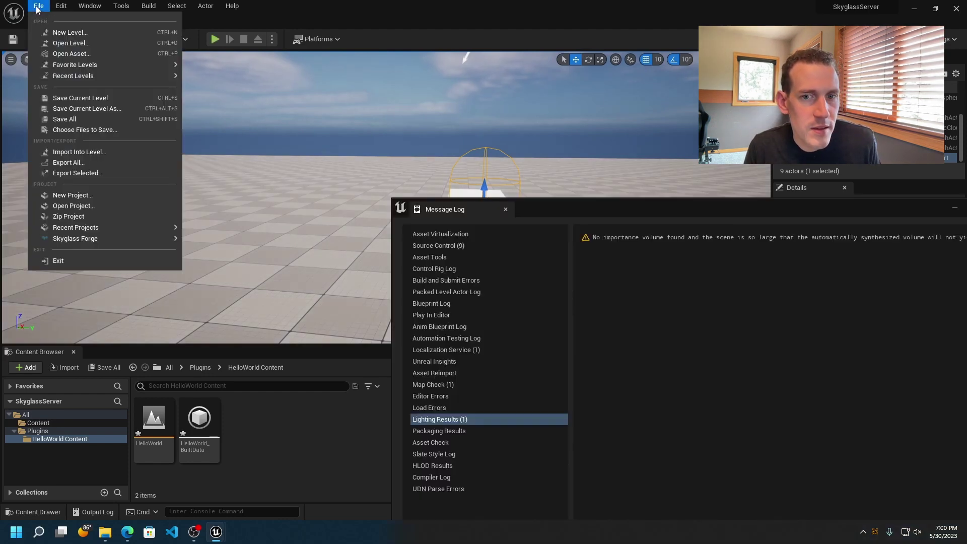
pyautogui.click(40, 7)
pyautogui.click(41, 7)
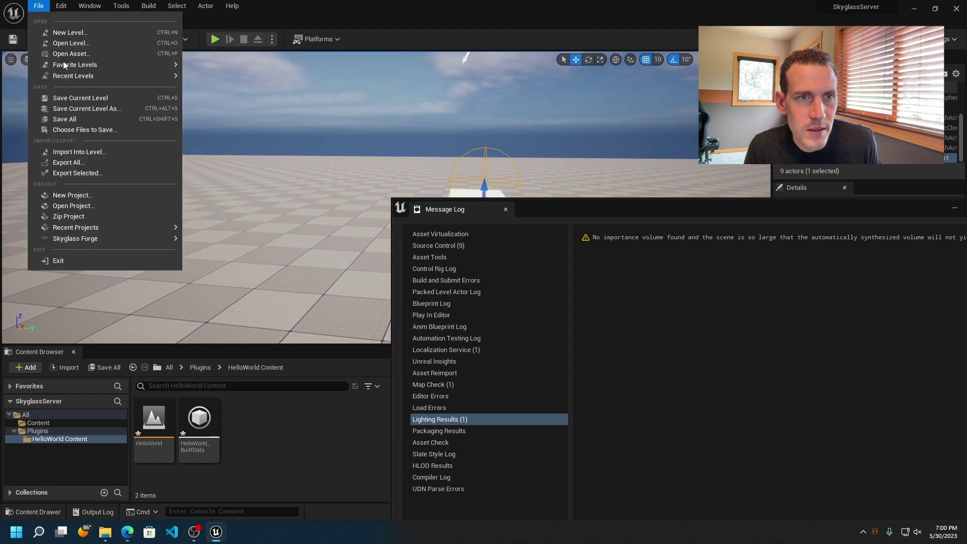
pyautogui.click(78, 100)
pyautogui.click(506, 209)
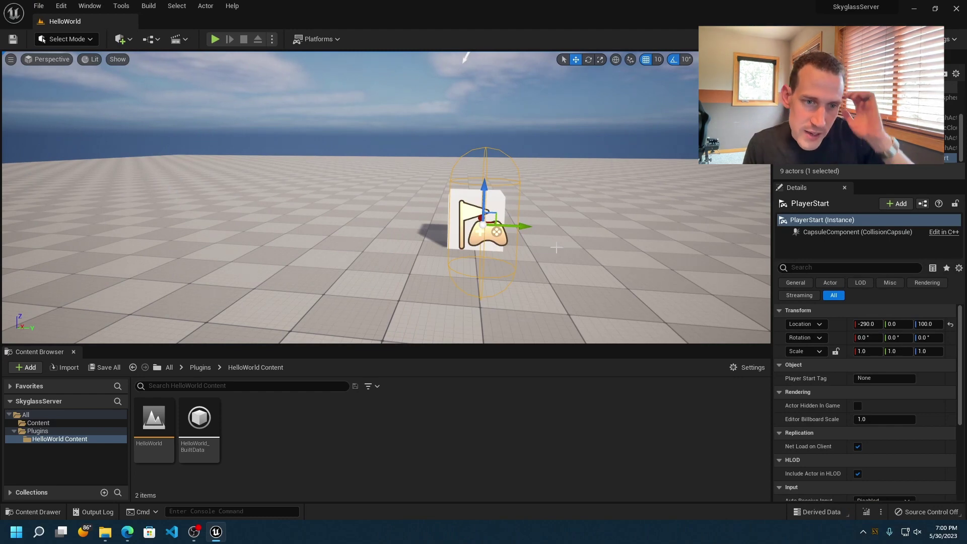
# Package the HelloWorld asset pack with Skyglass Forge, choosing the Desktop as the output folder.
pyautogui.click(39, 6)
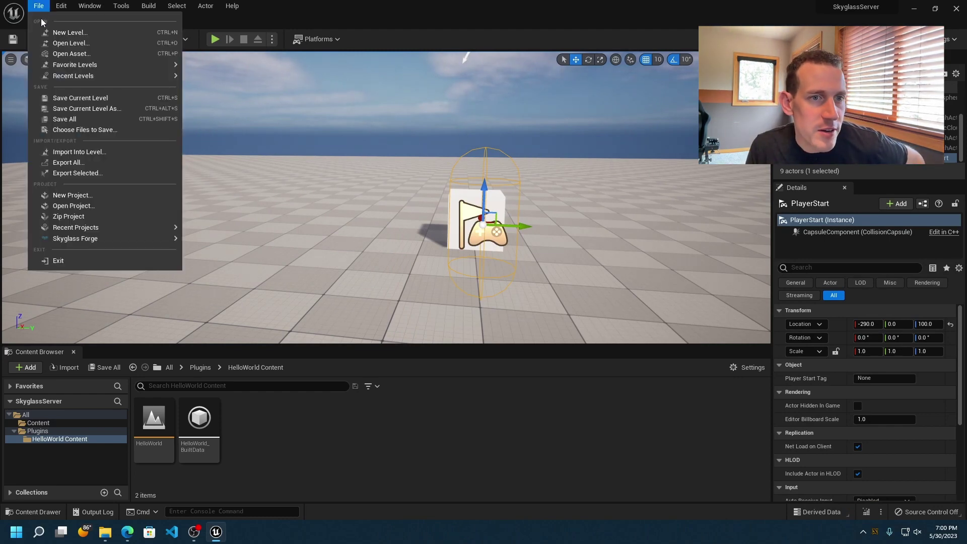
pyautogui.moveTo(104, 241)
pyautogui.moveTo(237, 253)
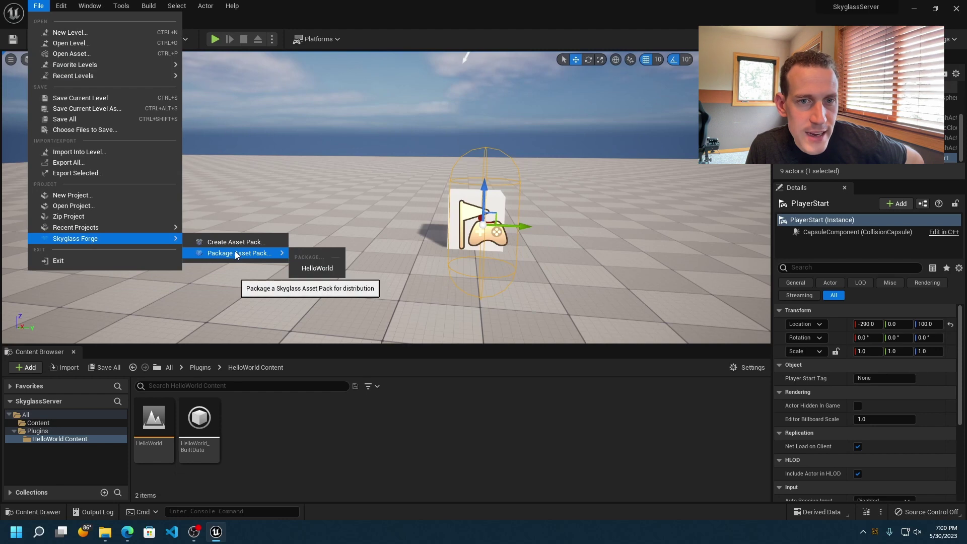
pyautogui.click(323, 268)
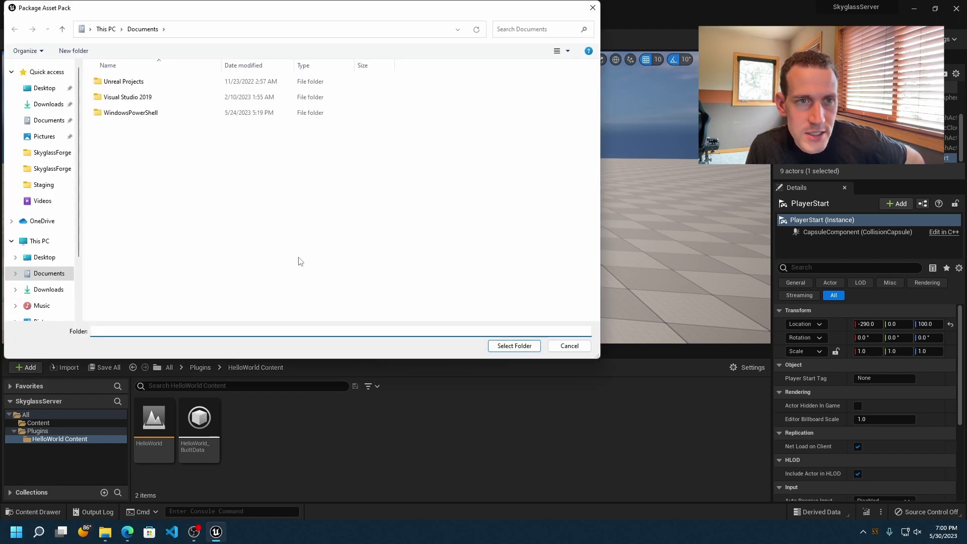
pyautogui.click(48, 257)
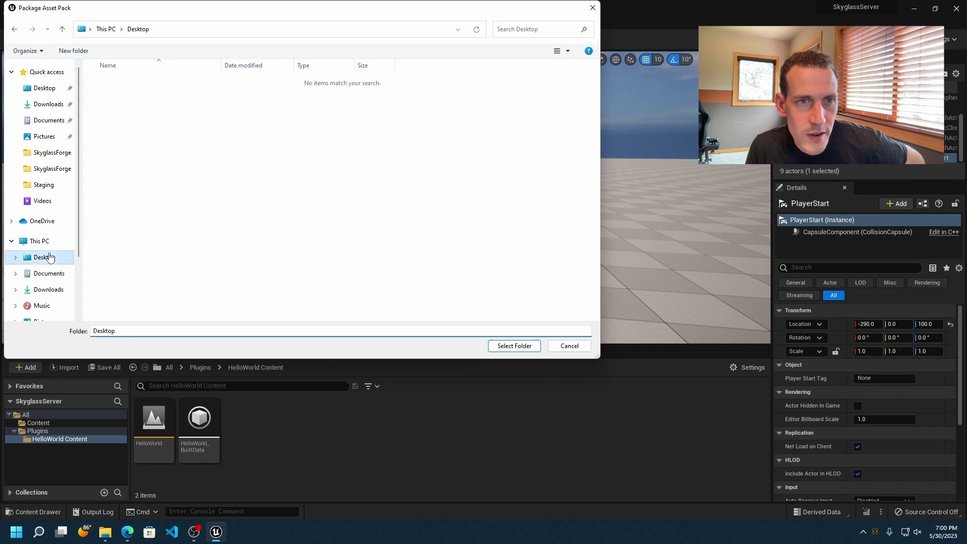
pyautogui.click(514, 346)
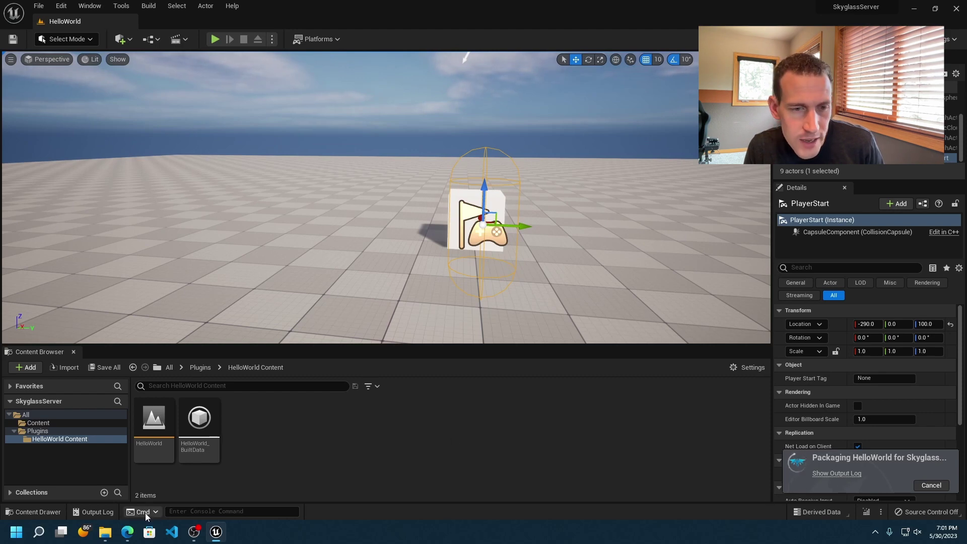
# Switch to the Skyglass site in Edge and start a new asset pack.
pyautogui.click(128, 532)
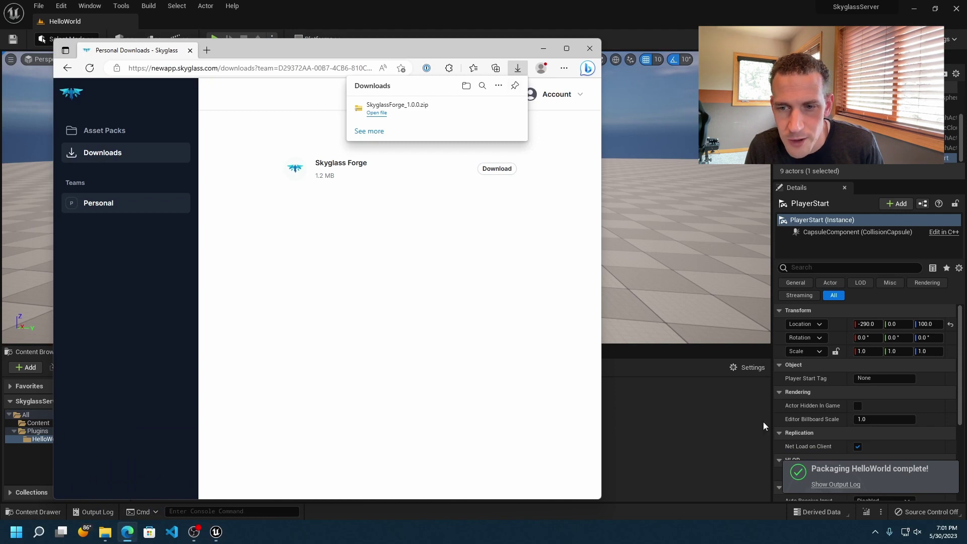
pyautogui.click(505, 246)
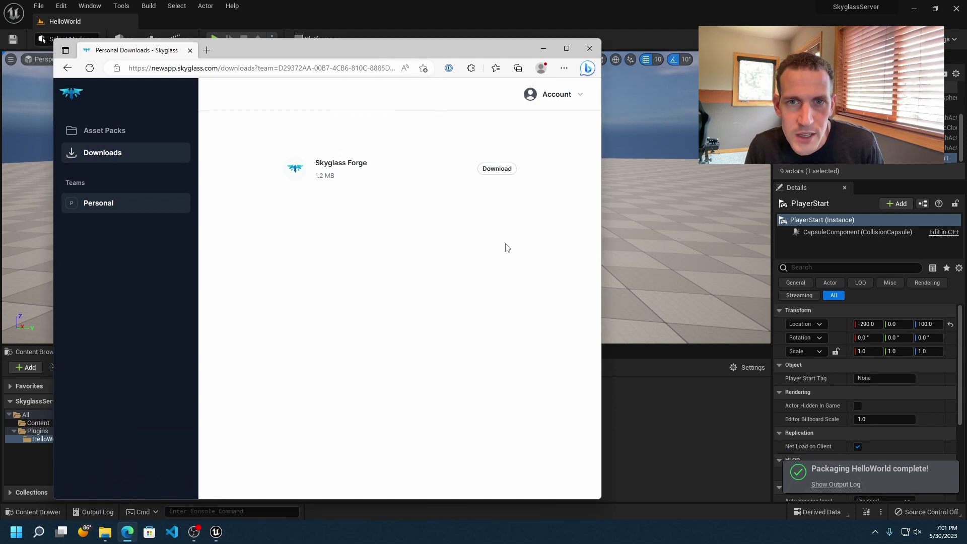
pyautogui.click(105, 131)
pyautogui.click(404, 208)
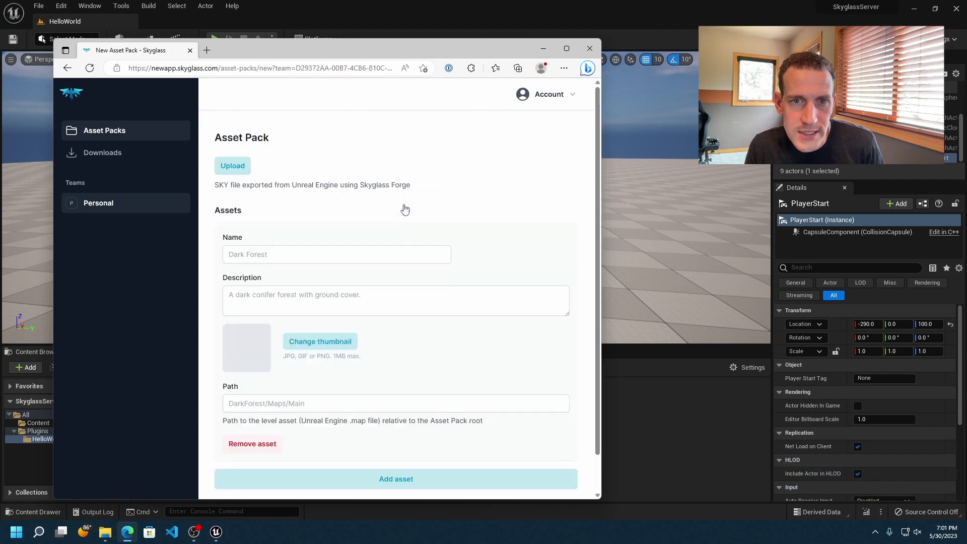
# Upload HelloWorld.sky from the Desktop as the new asset pack's file.
pyautogui.click(233, 169)
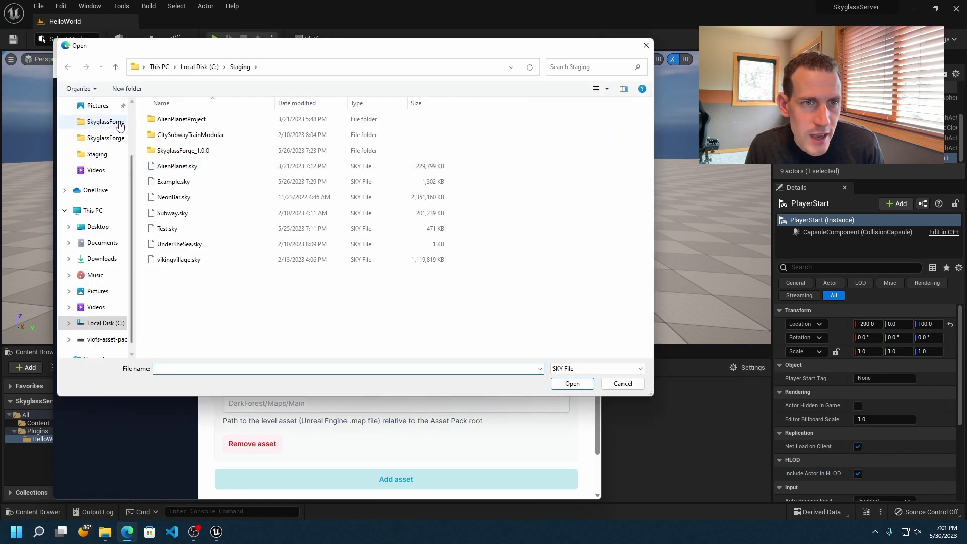
pyautogui.click(100, 229)
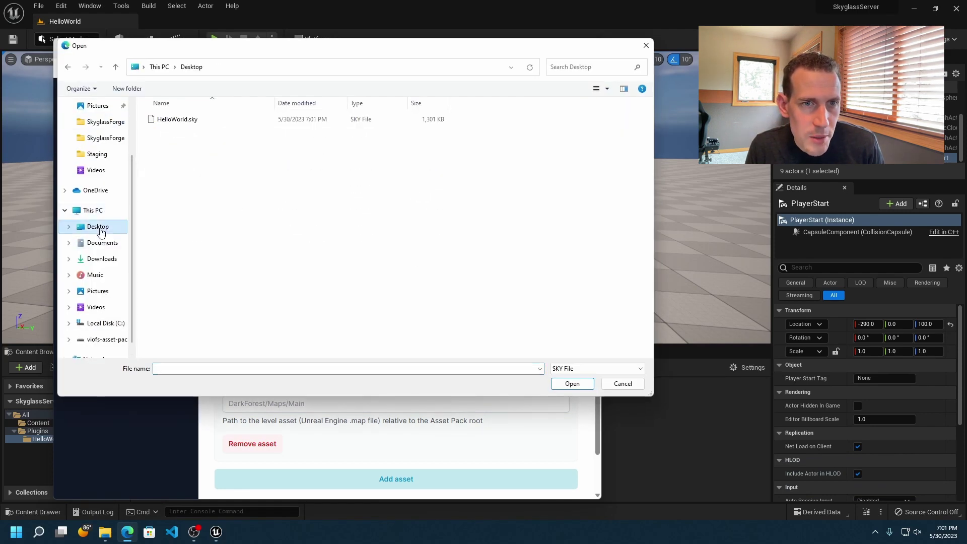
pyautogui.click(185, 120)
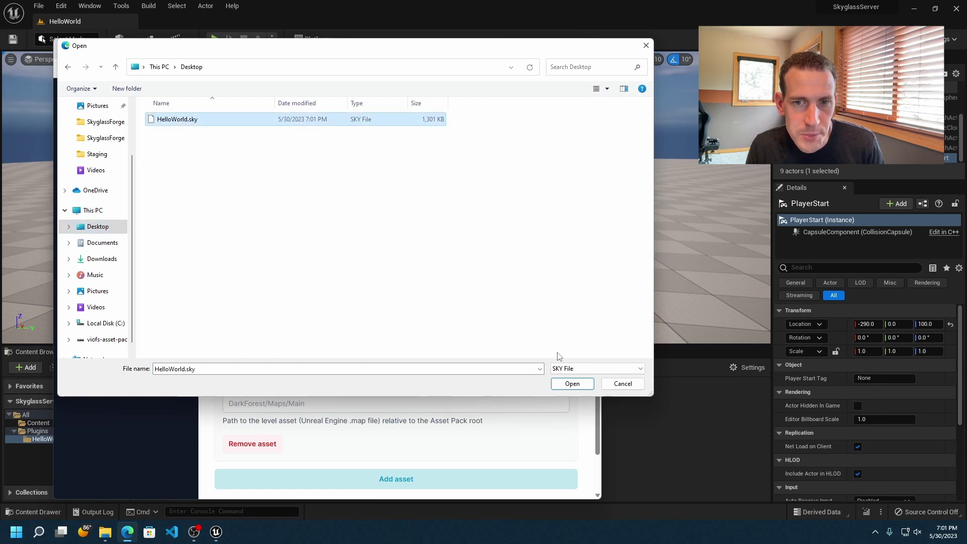
pyautogui.click(572, 384)
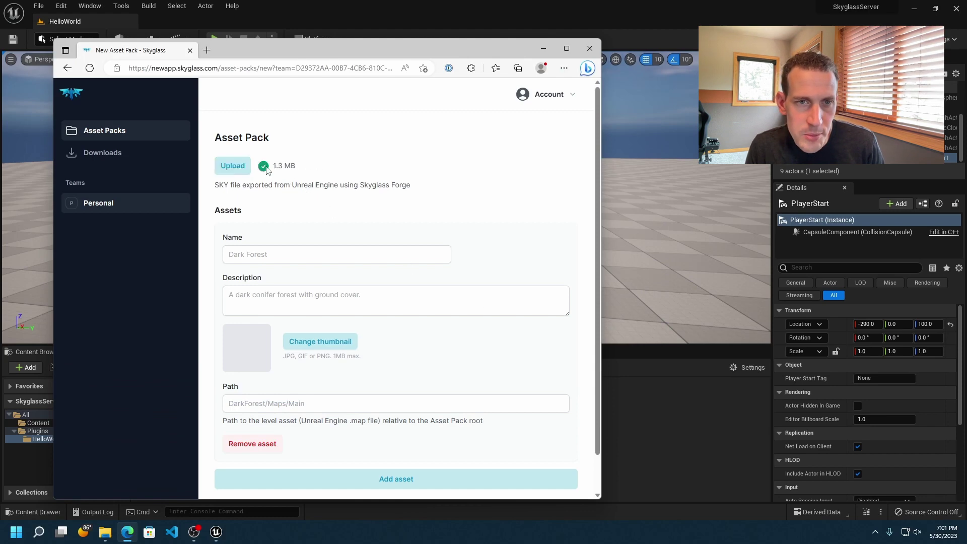
# Name the asset Hello World and describe it as "An example environment.".
pyautogui.click(283, 253)
pyautogui.write('H')
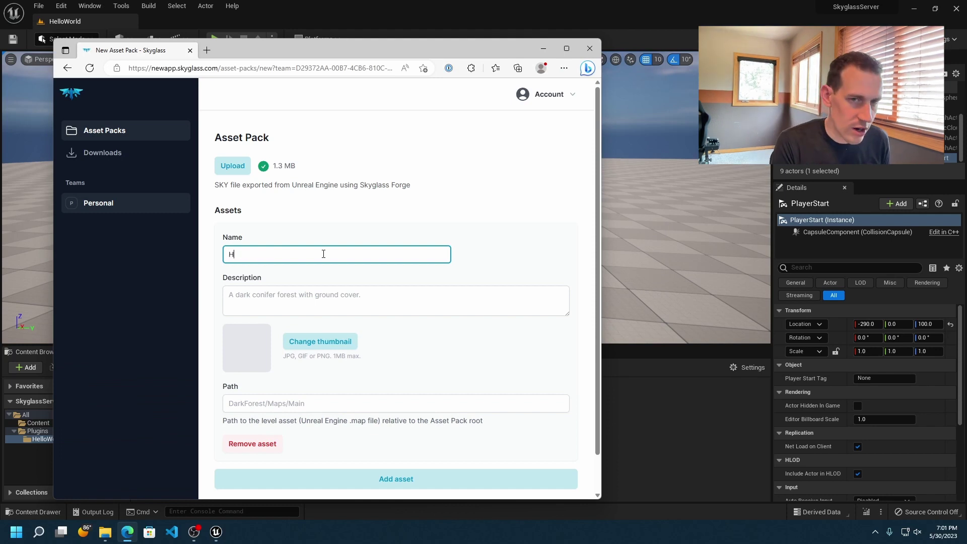
pyautogui.write('ello World')
pyautogui.press('Tab')
pyautogui.write('An example environment.')
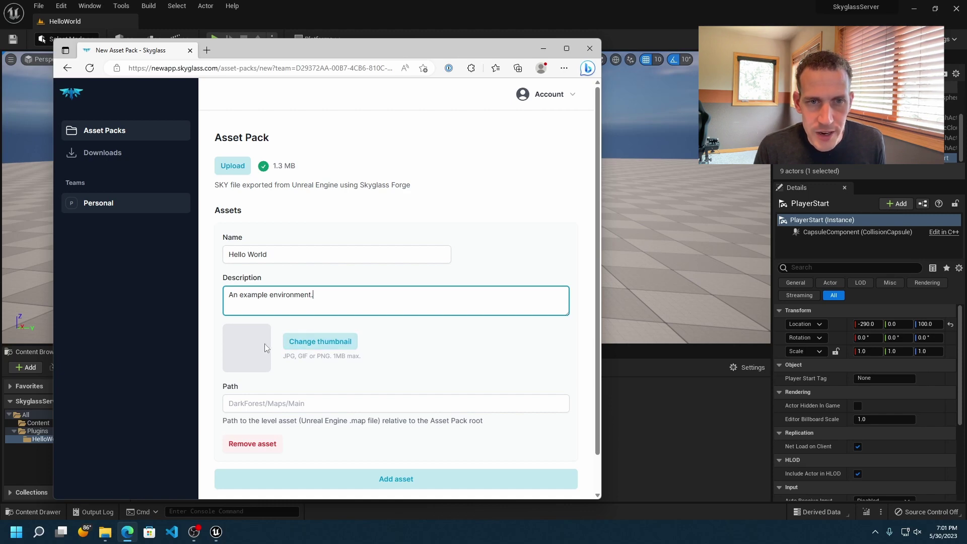
# Switch to Unreal Editor, play the level, and capture a roughly square screenshot of the cube.
pyautogui.click(657, 37)
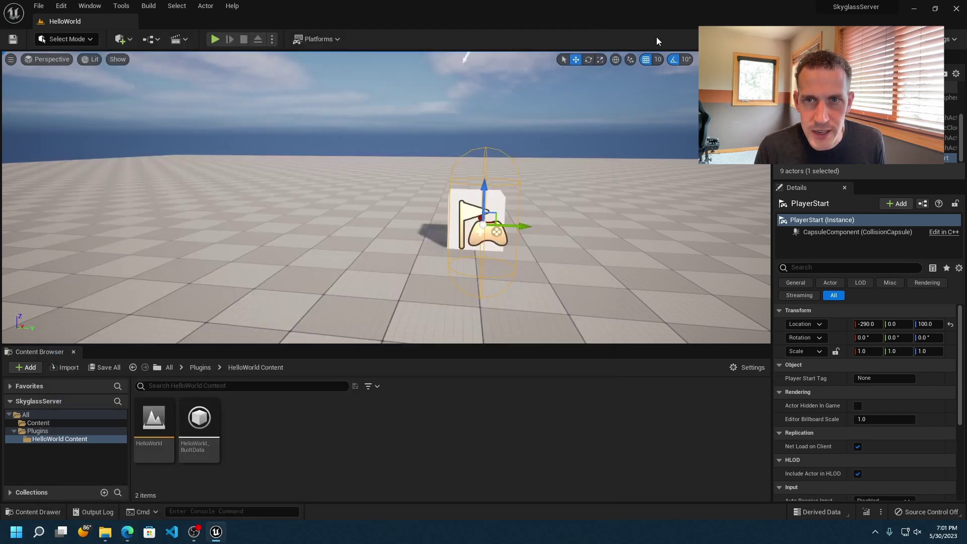
pyautogui.click(215, 39)
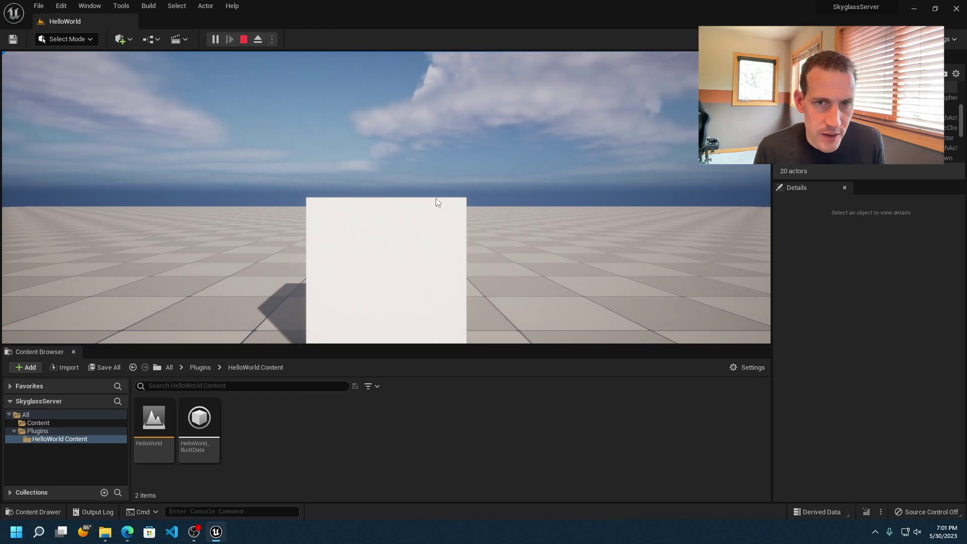
pyautogui.press('super+shift+s')
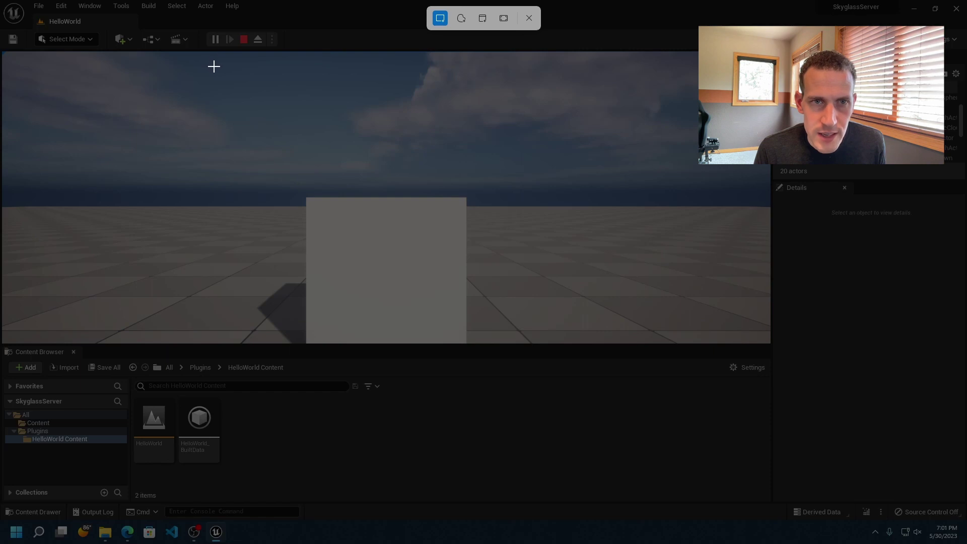
pyautogui.moveTo(218, 66); pyautogui.dragTo(503, 342)
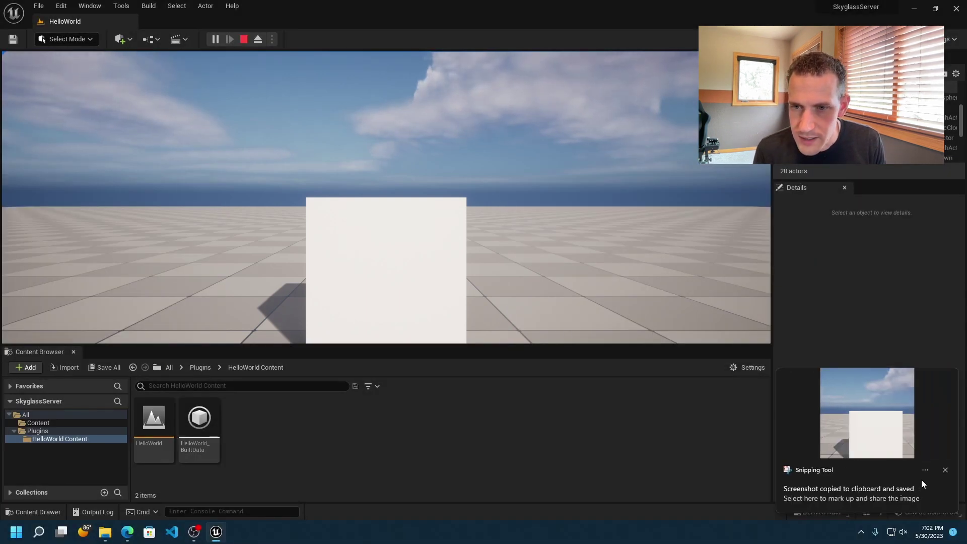
# Open the capture in Snipping Tool and save it as a PNG in the Screenshots folder.
pyautogui.click(899, 485)
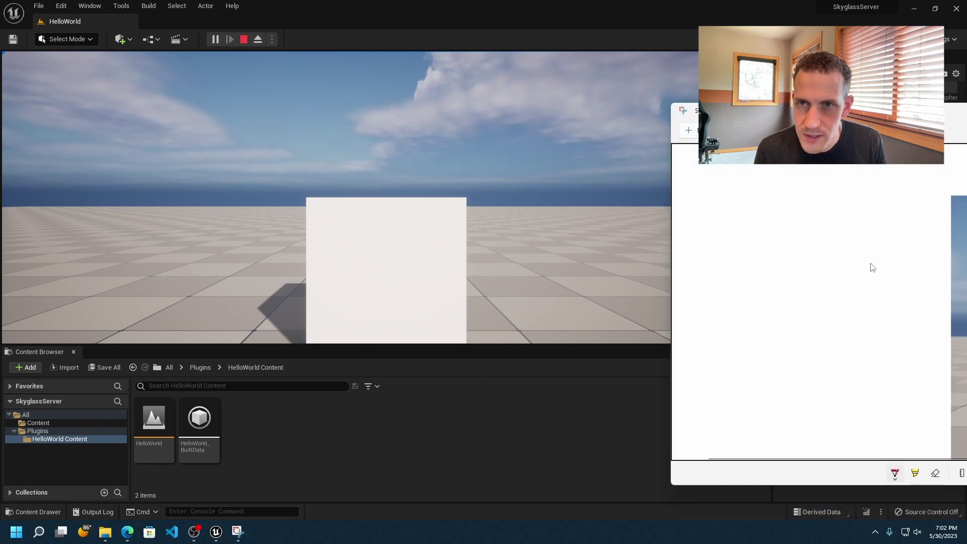
pyautogui.moveTo(904, 115); pyautogui.dragTo(528, 97)
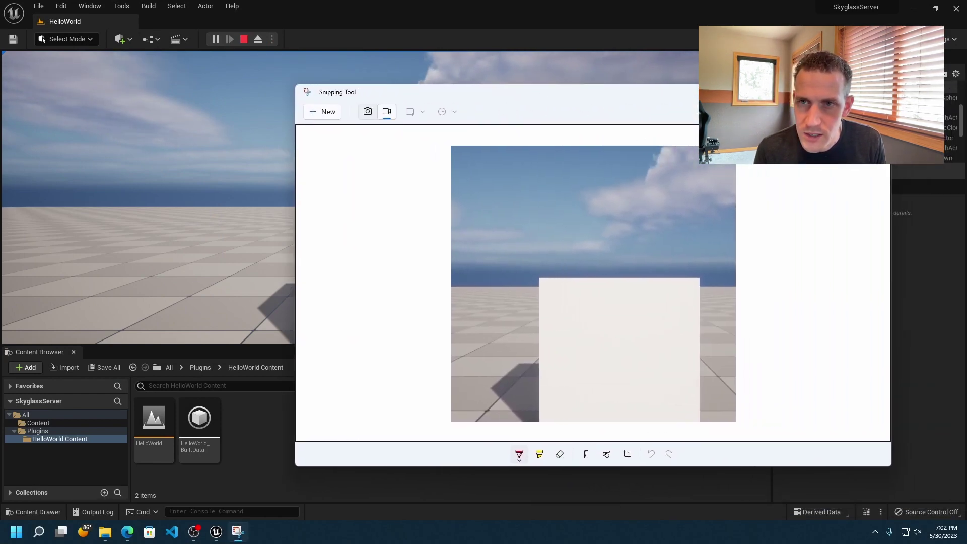
pyautogui.hotkey('ctrl', 's')
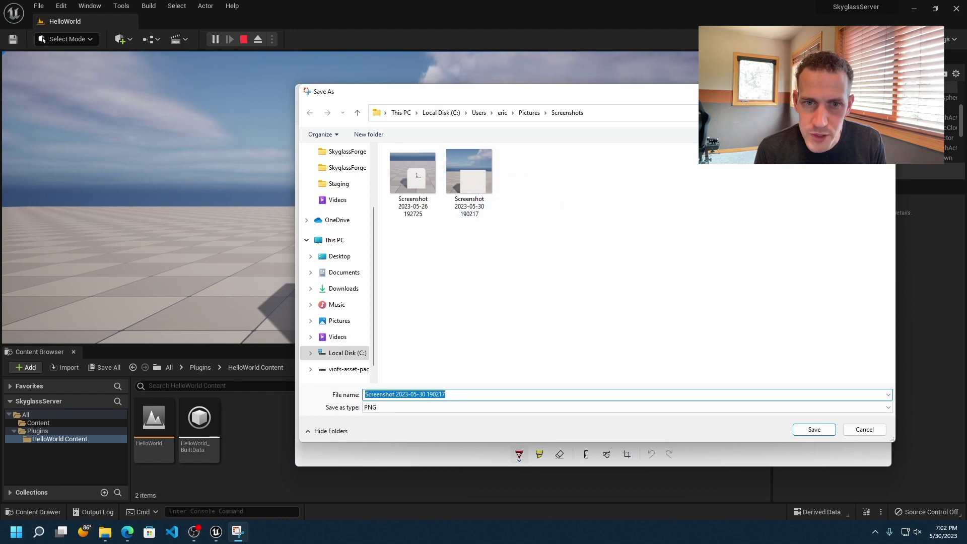
pyautogui.press('Return')
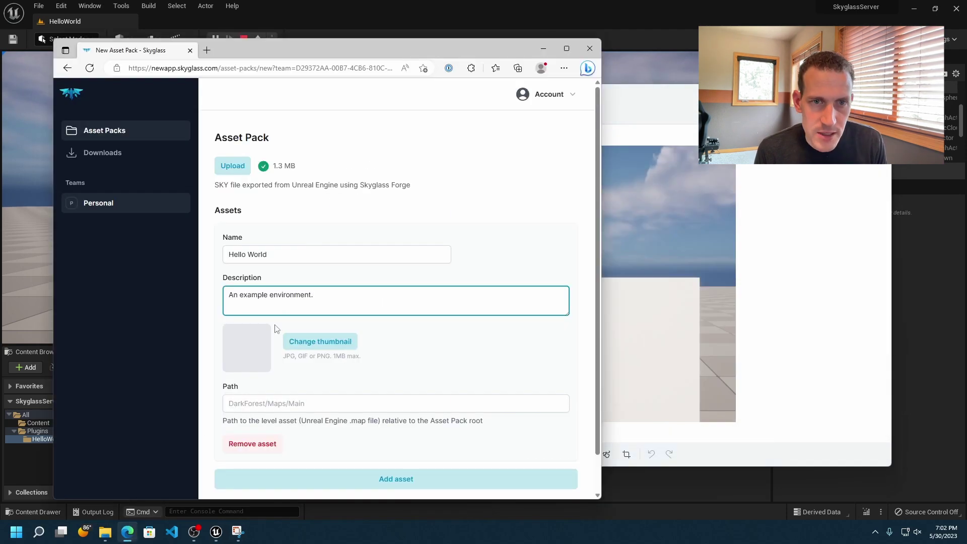
pyautogui.click(314, 342)
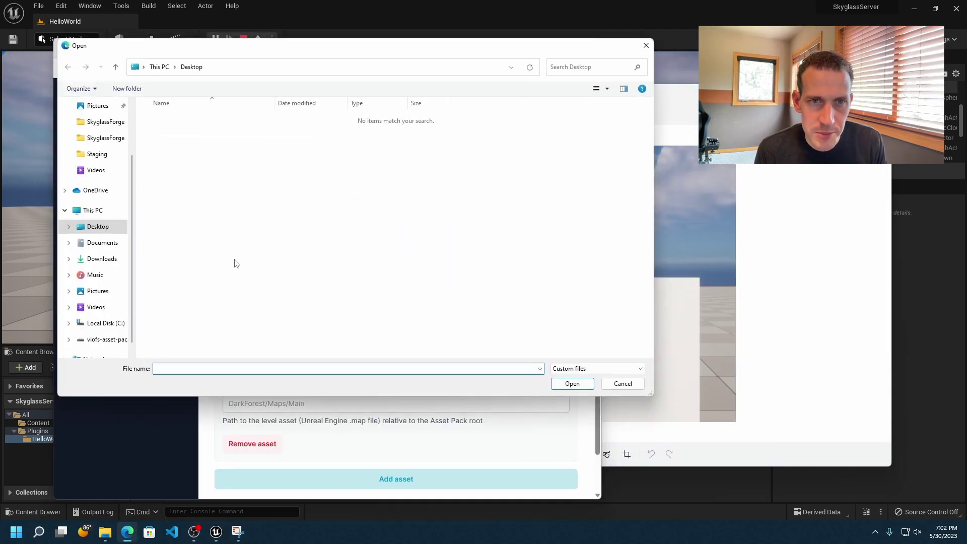
pyautogui.click(97, 291)
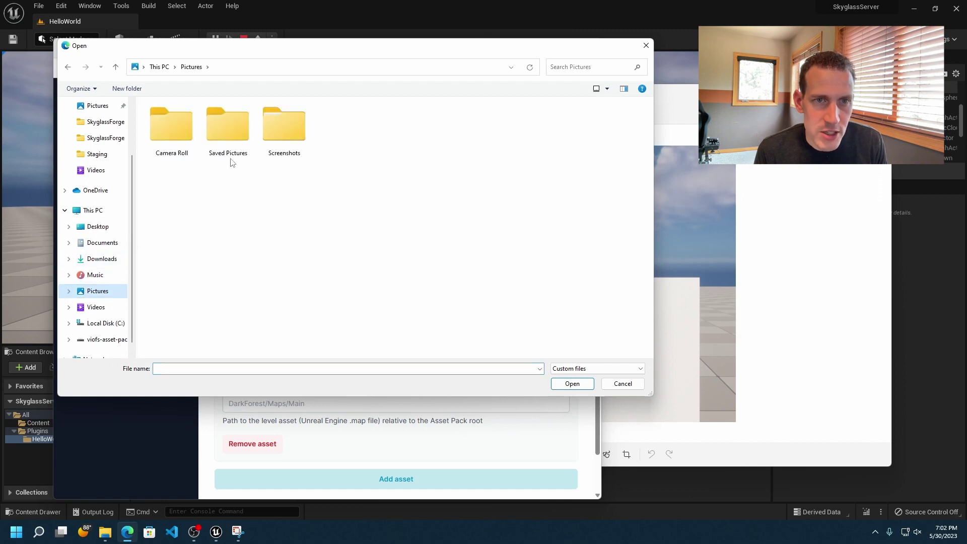
pyautogui.doubleClick(279, 129)
pyautogui.click(239, 130)
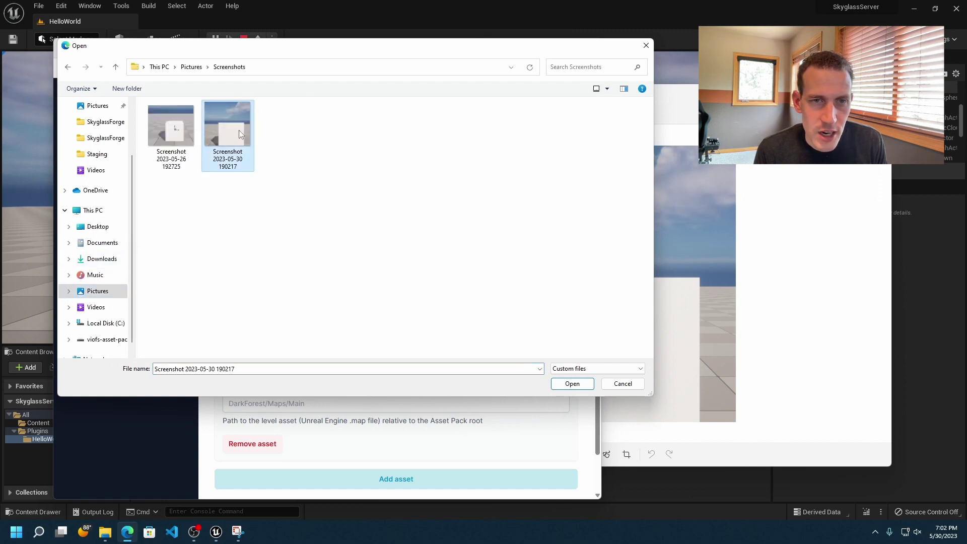
pyautogui.click(582, 388)
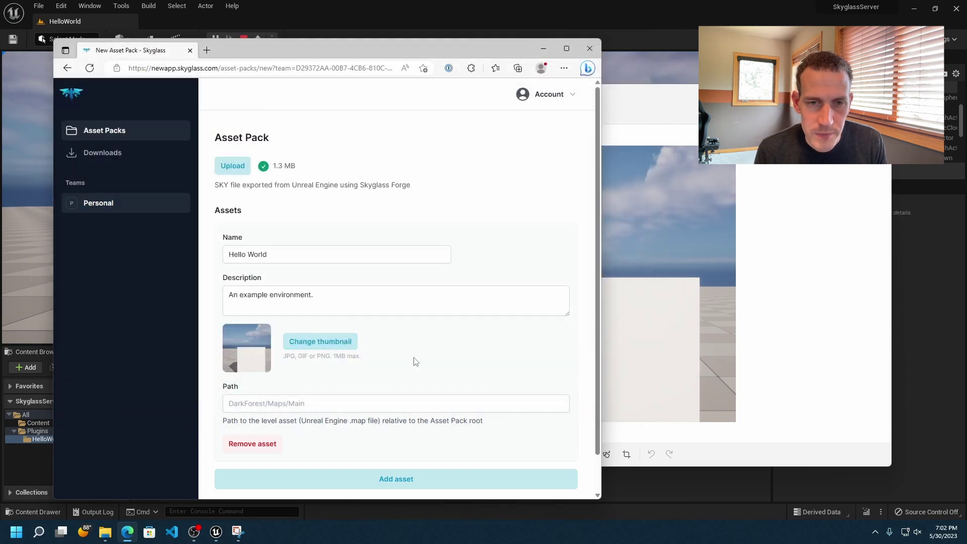
# Check the level's location in Unreal's HelloWorld Content folder and set the asset's path to HelloWorld.
pyautogui.scroll(-1, 416, 362)
pyautogui.click(317, 362)
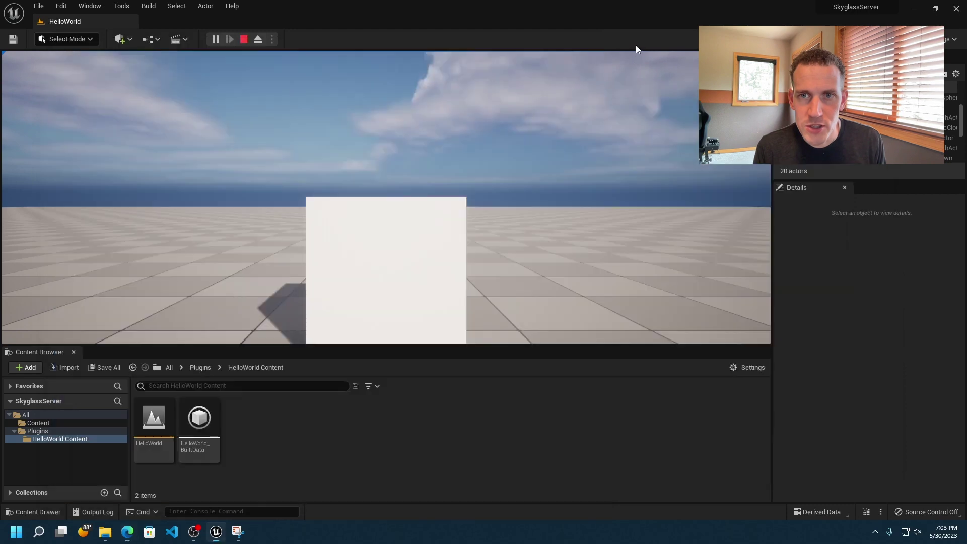
pyautogui.click(636, 44)
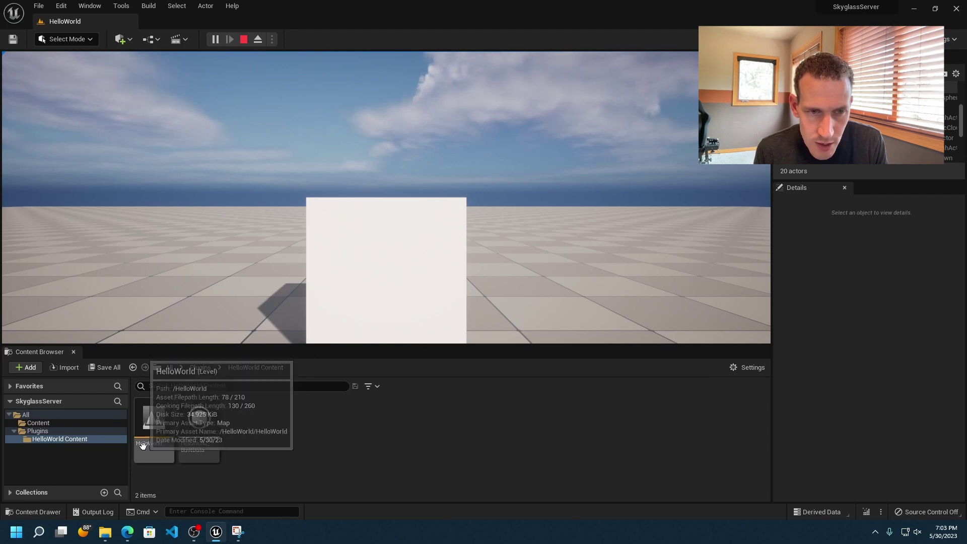
pyautogui.click(127, 531)
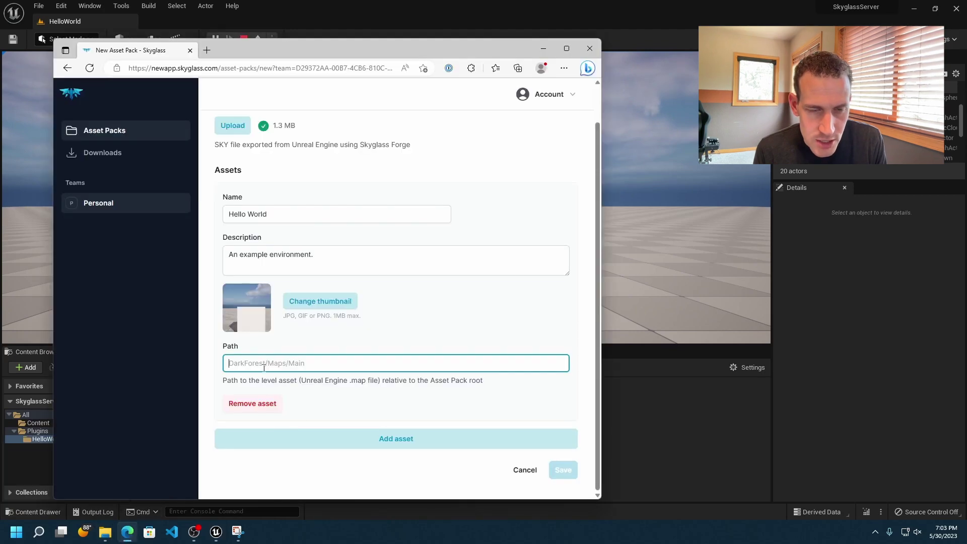
pyautogui.write('HelloWorld')
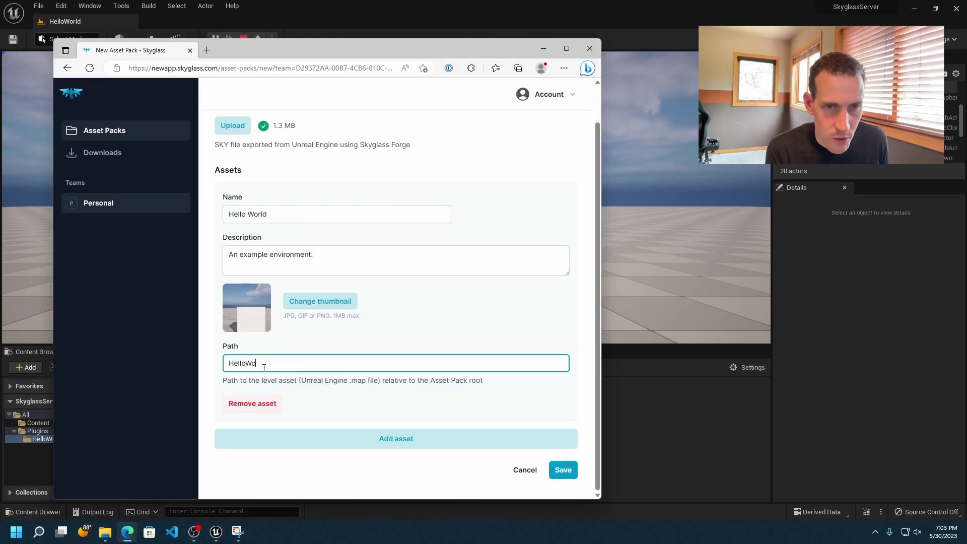
# Try prefixing the asset's path with Levels/ as for a level in a subfolder, and remove the prefix.
pyautogui.click(614, 404)
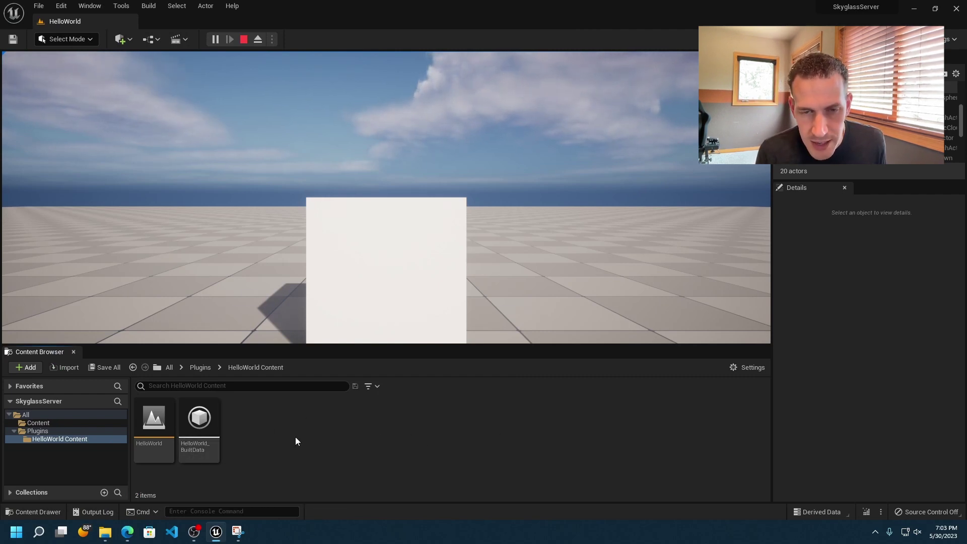
pyautogui.hotkey('alt', 'Tab')
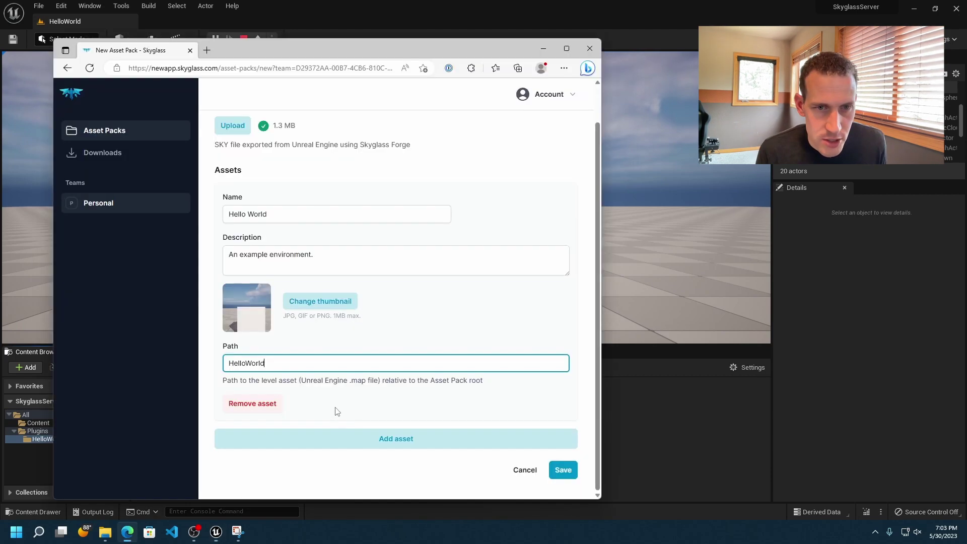
pyautogui.press('Home')
pyautogui.write('Levels/')
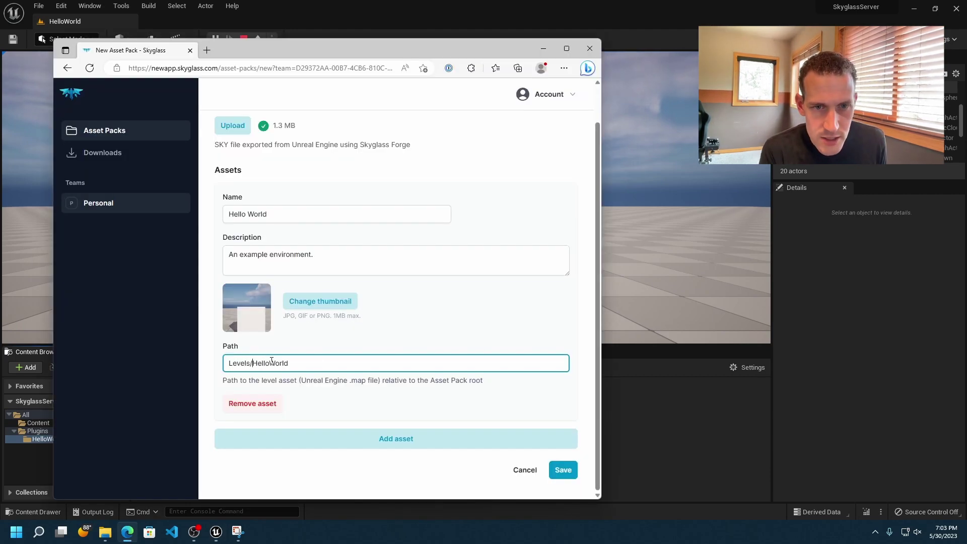
pyautogui.press('BackSpace')
pyautogui.press('BackSpace')
pyautogui.press('BackSpace')
pyautogui.press('BackSpace')
pyautogui.press('BackSpace')
pyautogui.press('BackSpace')
pyautogui.press('BackSpace')
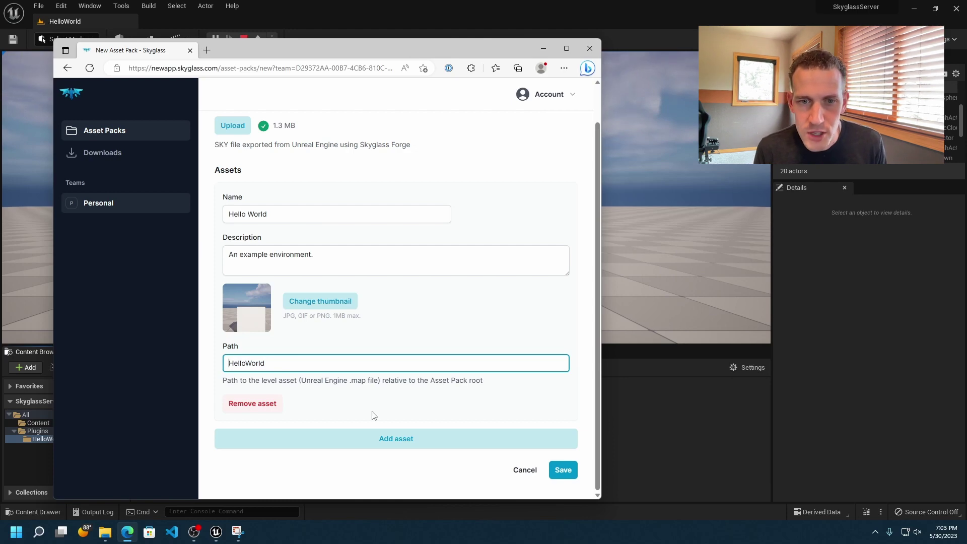
# Add a second, blank asset entry to the asset pack.
pyautogui.click(375, 443)
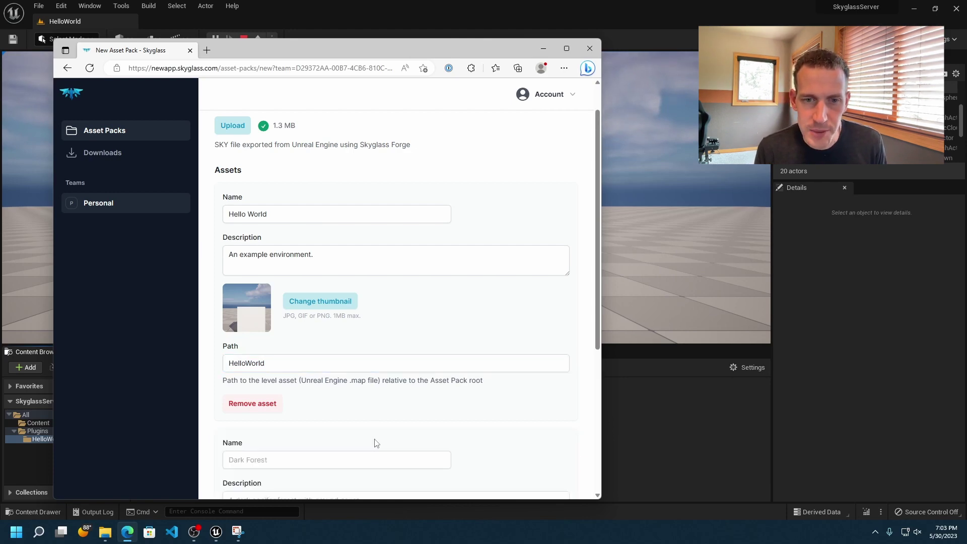
# Review both asset entries and remove the second, blank one from the asset pack.
pyautogui.scroll(-5, 375, 441)
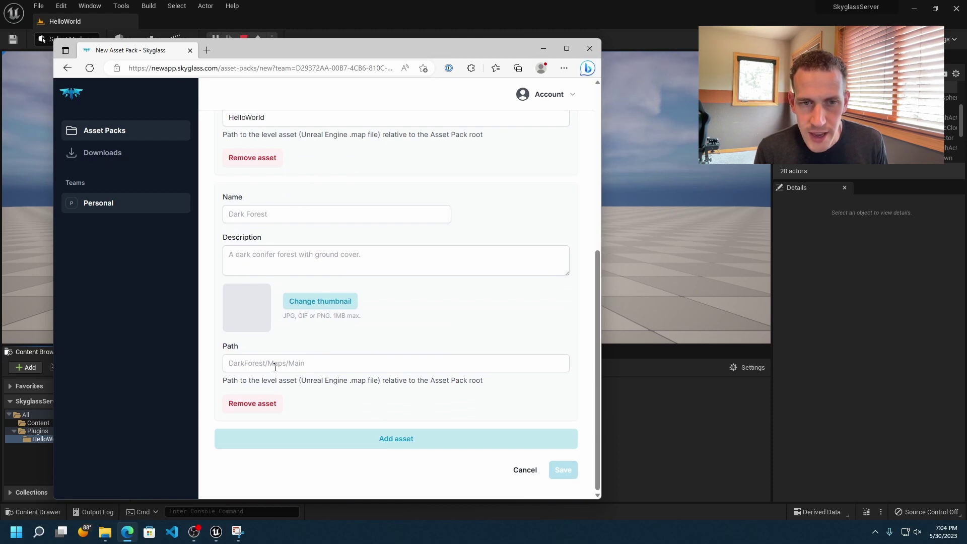
pyautogui.scroll(6, 315, 320)
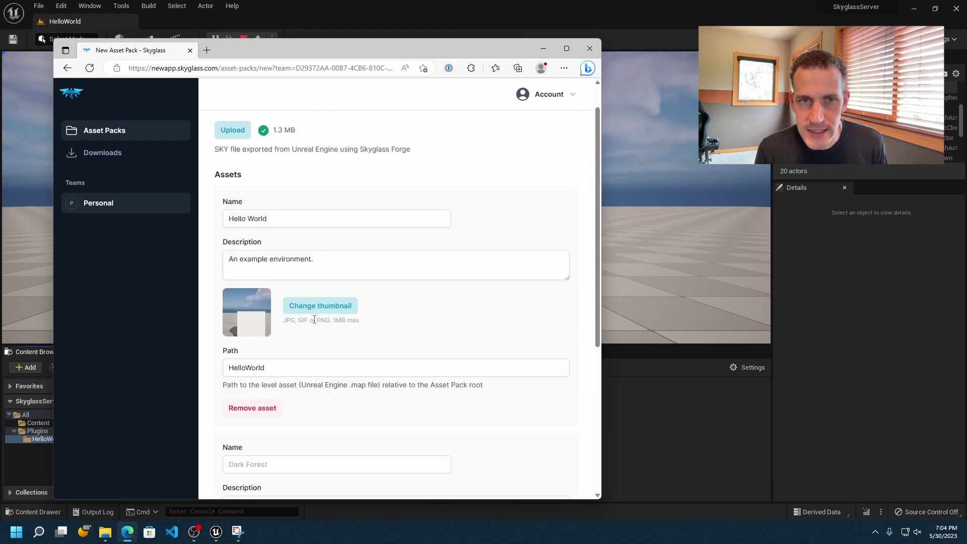
pyautogui.scroll(-6, 314, 323)
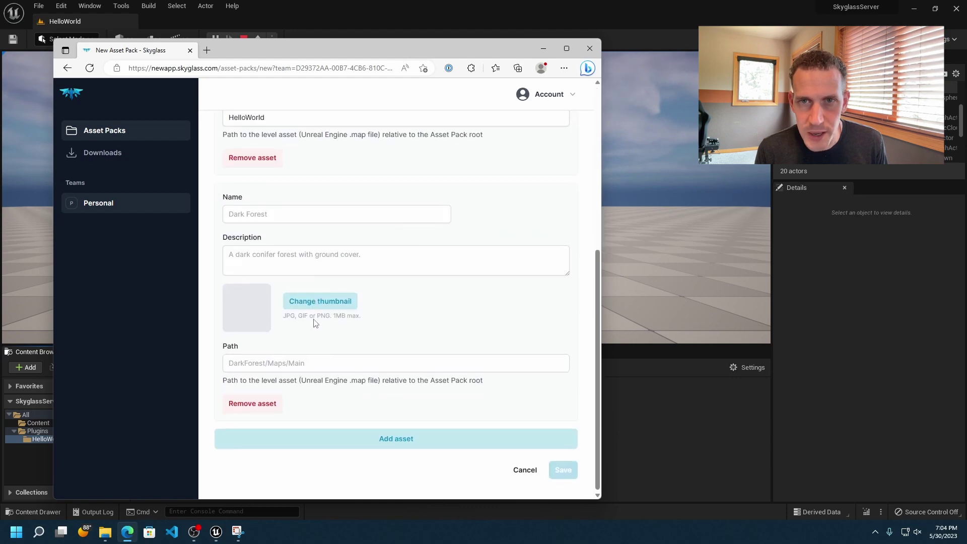
pyautogui.click(248, 406)
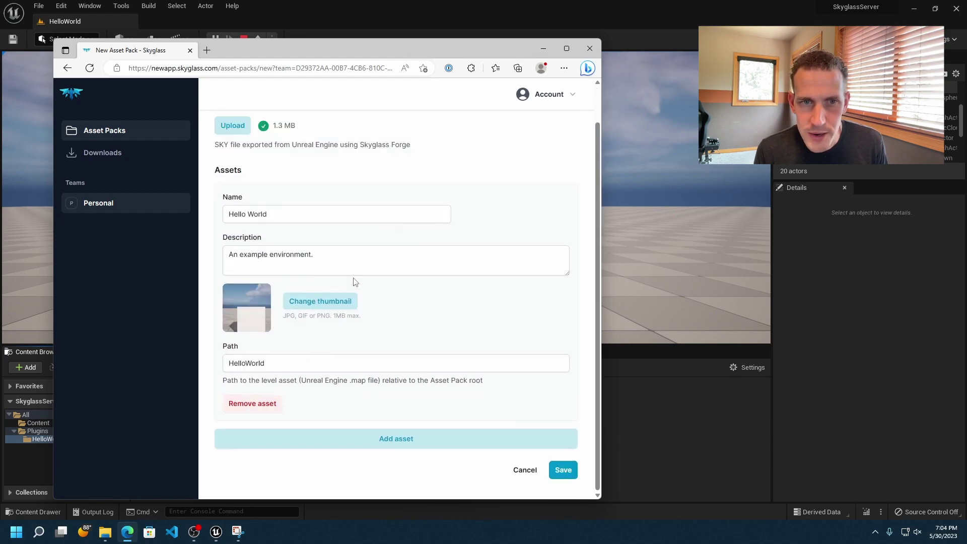
# Check the Hello World asset's details and save the new asset pack.
pyautogui.scroll(1, 355, 282)
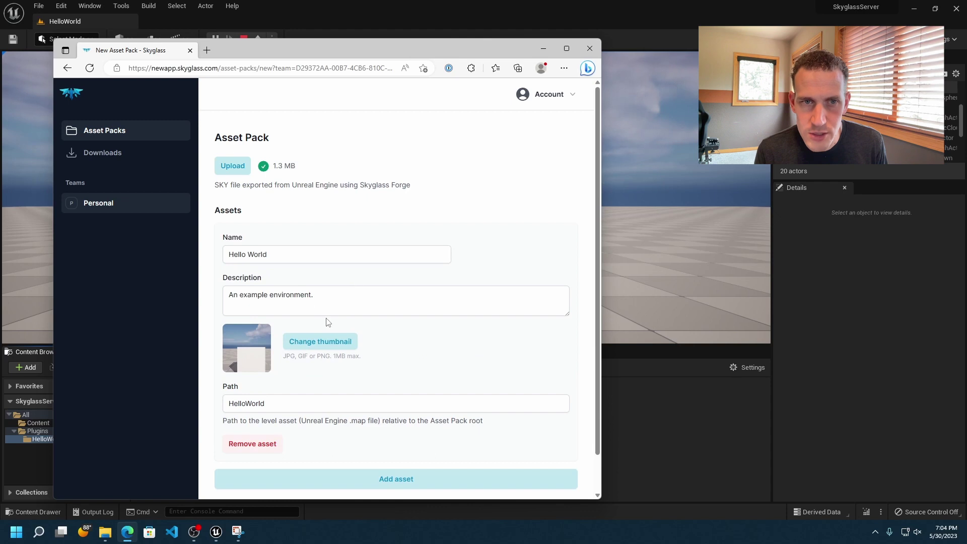
pyautogui.scroll(-1, 344, 330)
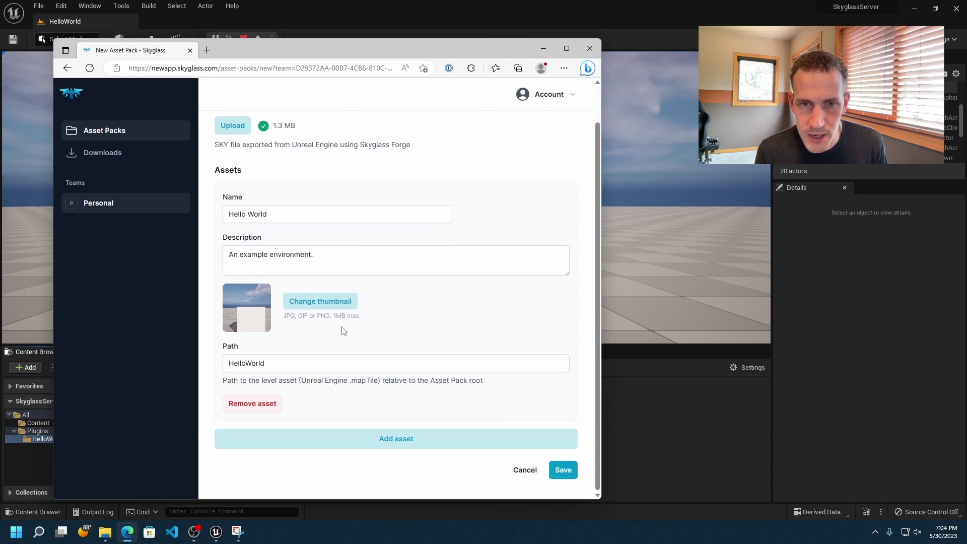
pyautogui.scroll(1, 456, 401)
pyautogui.scroll(-1, 456, 401)
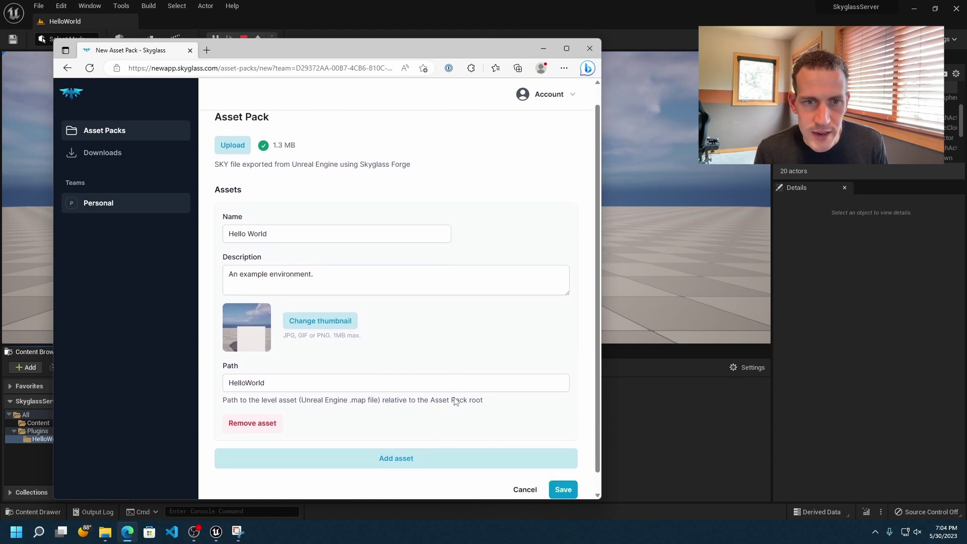
pyautogui.click(566, 470)
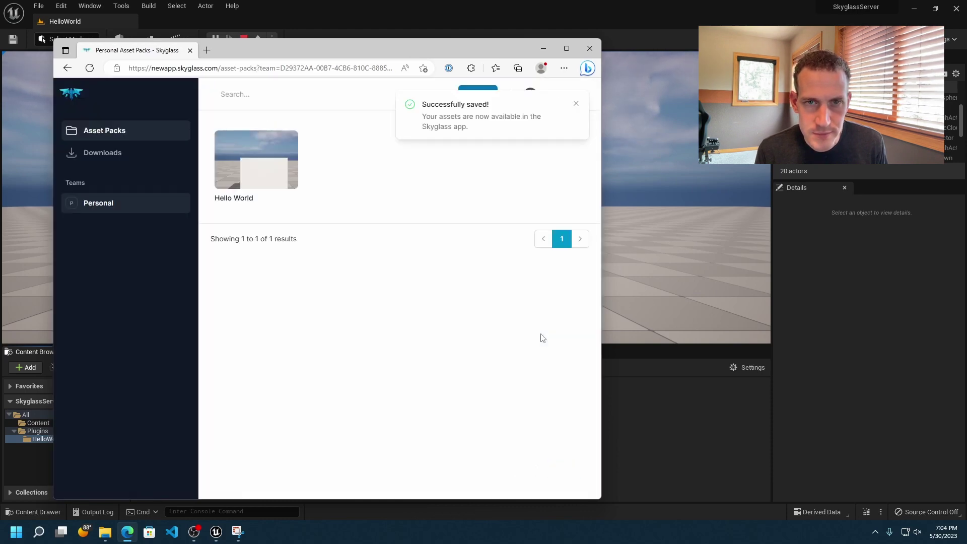
# Dismiss the notification, open the saved Hello World asset pack to review its details, and leave it without changes.
pyautogui.click(575, 103)
pyautogui.click(253, 169)
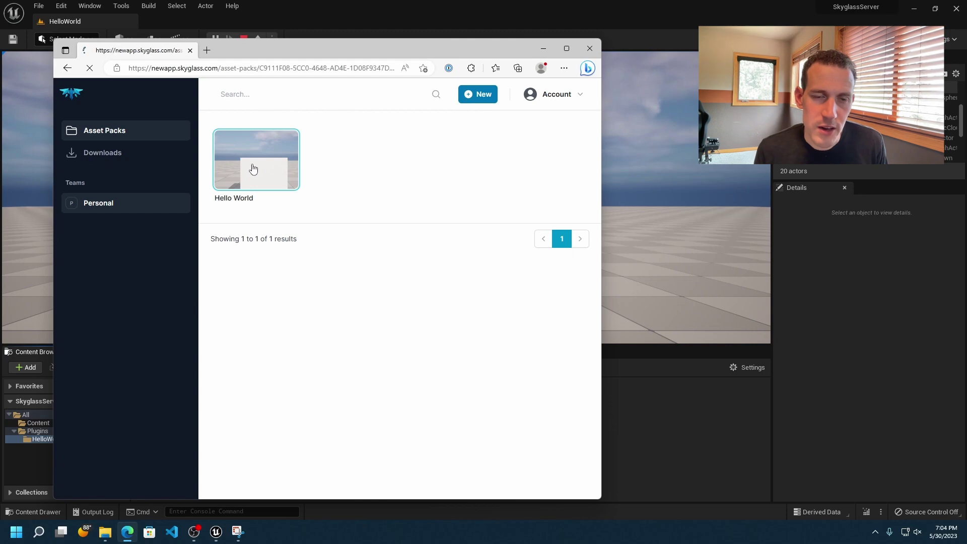
pyautogui.scroll(-2, 411, 293)
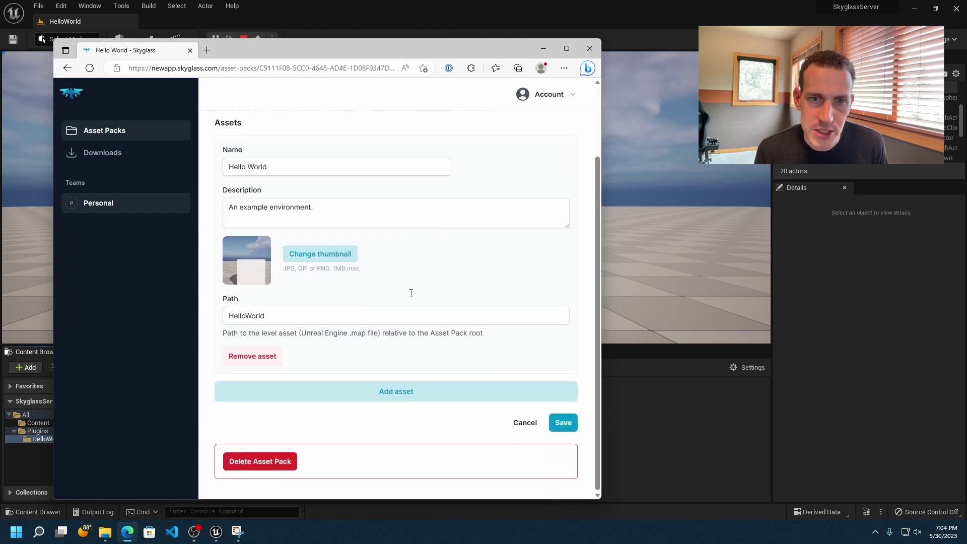
pyautogui.click(533, 425)
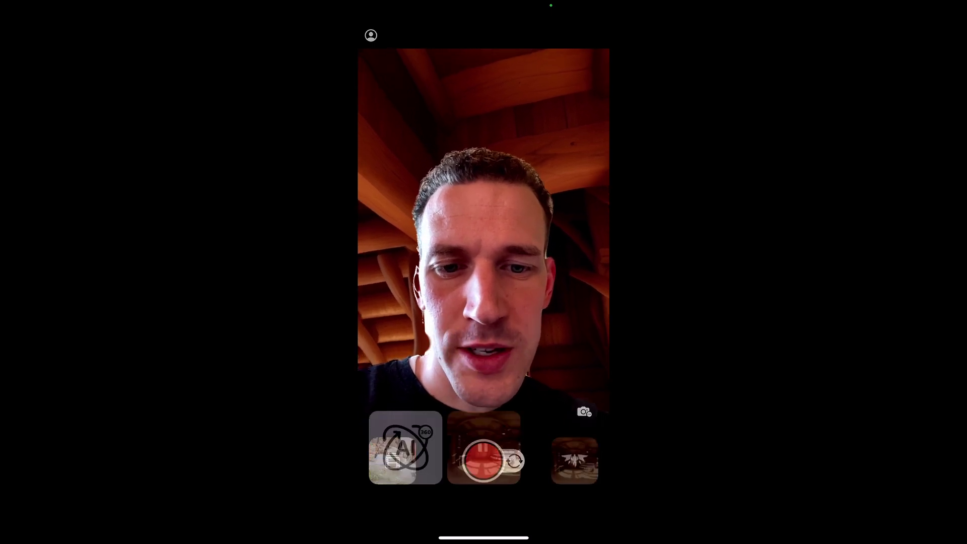
# In the Skyglass mobile app, load the Hello World environment and set the floor height for the sitting position.
pyautogui.hscroll(5, 484, 447)
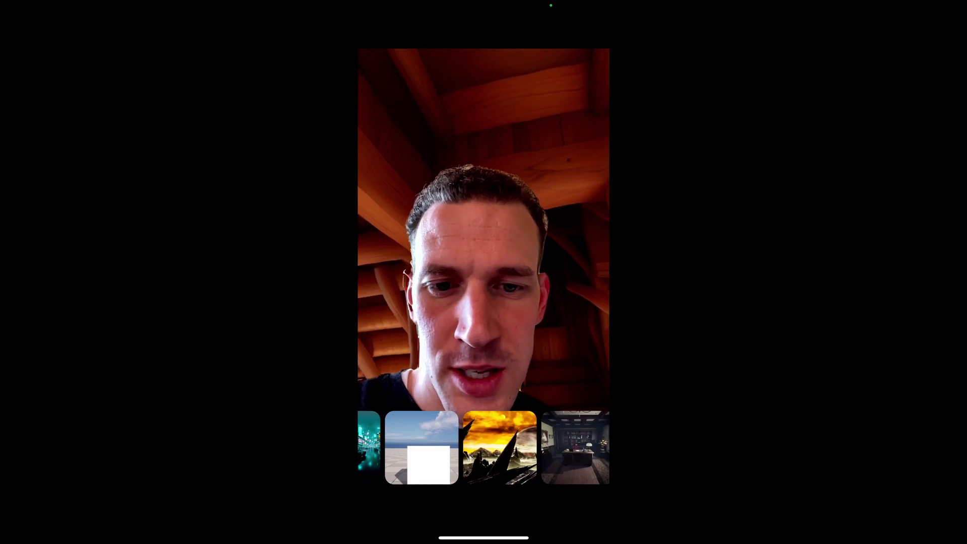
pyautogui.hscroll(-1, 483, 447)
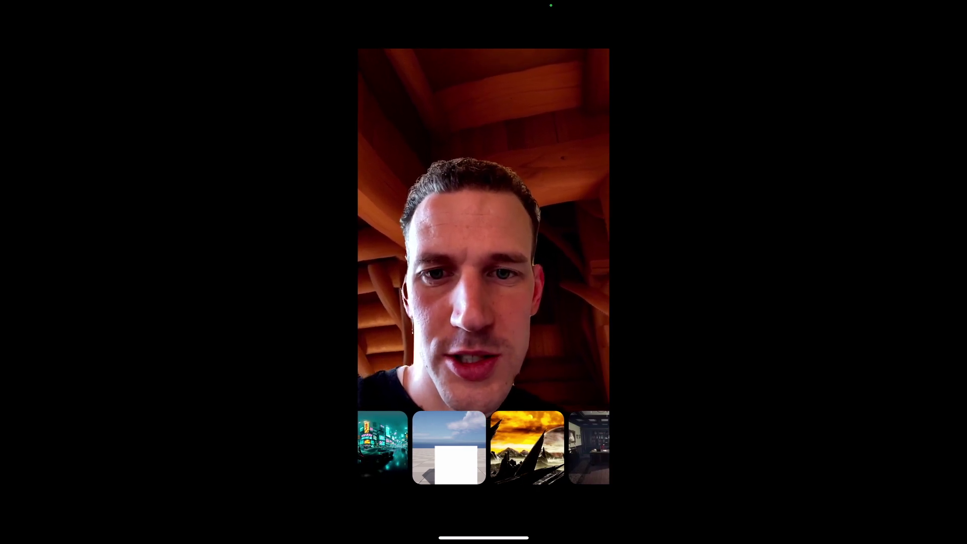
pyautogui.click(449, 447)
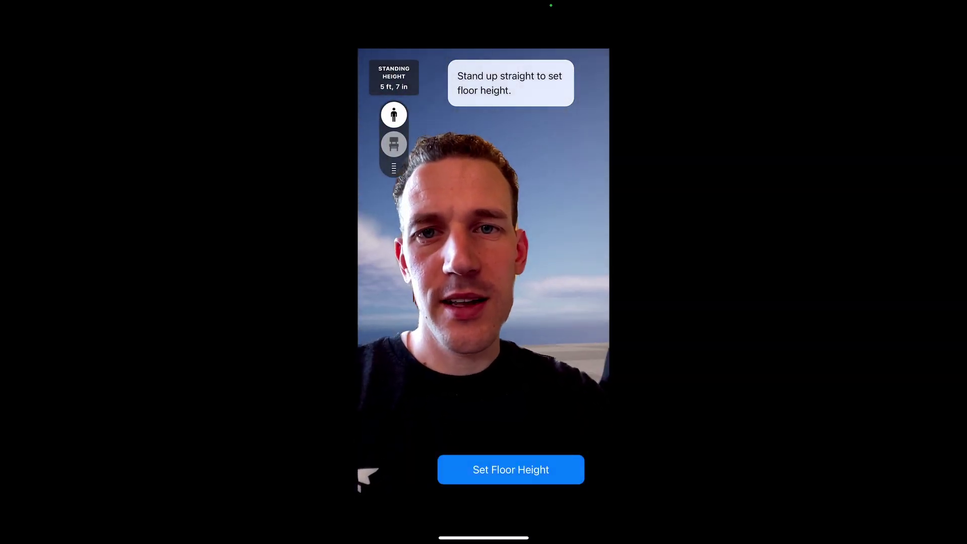
pyautogui.click(394, 144)
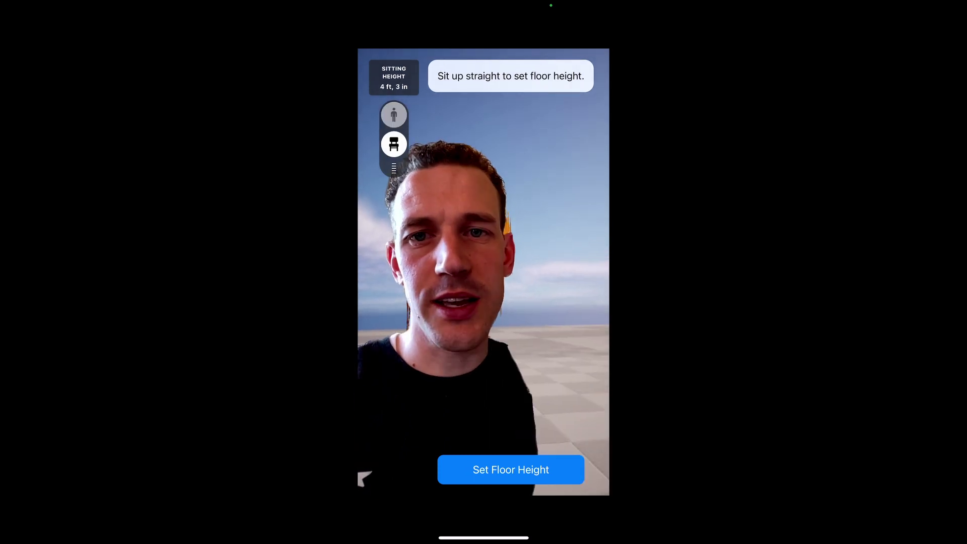
pyautogui.click(511, 469)
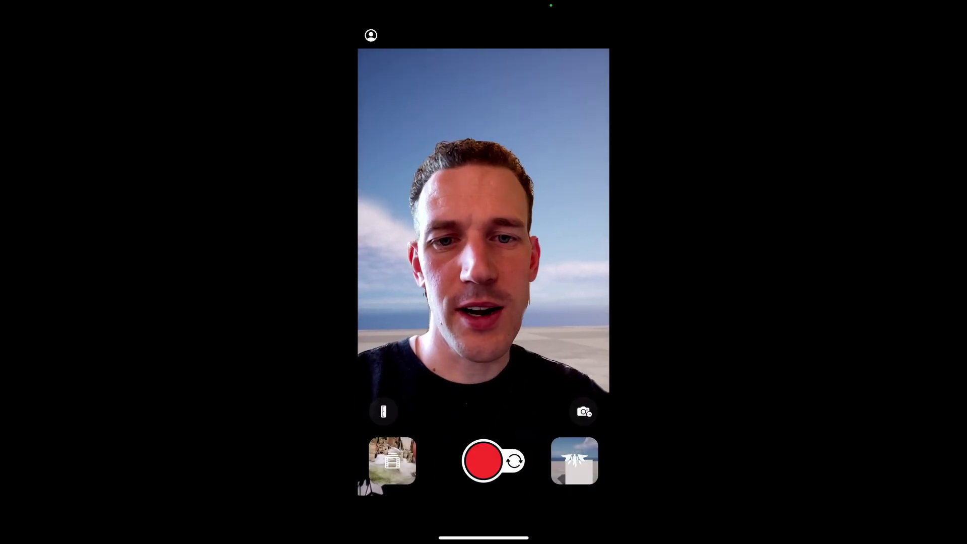